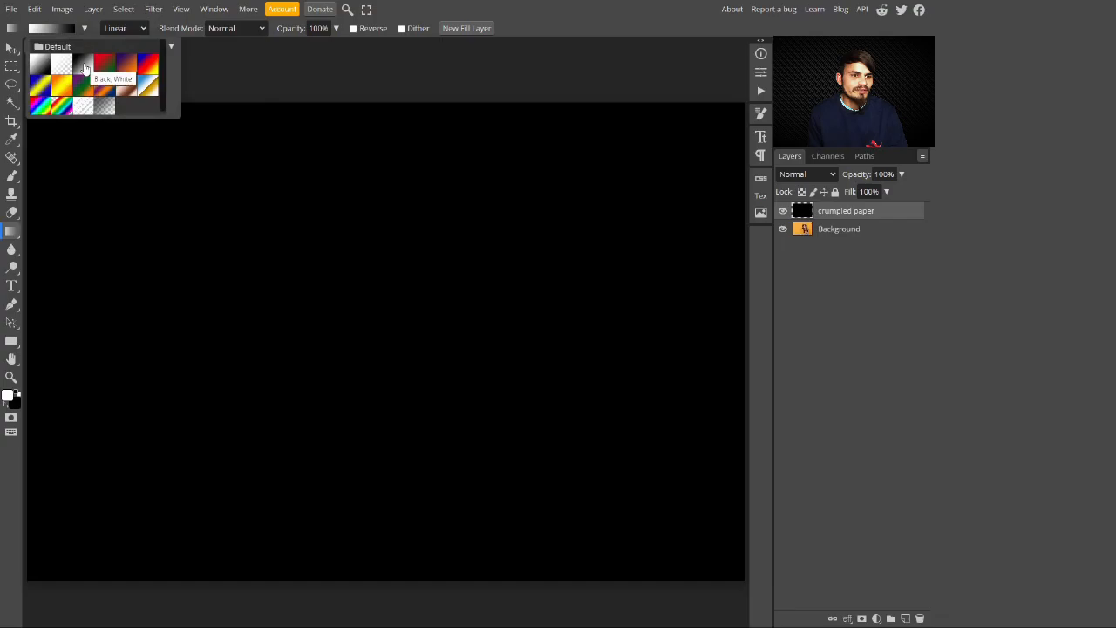
Set up the Gradient tool with the Black, White preset, Diamond shape and Difference blend mode
{"action": "left_click", "coordinate": [85, 68]}
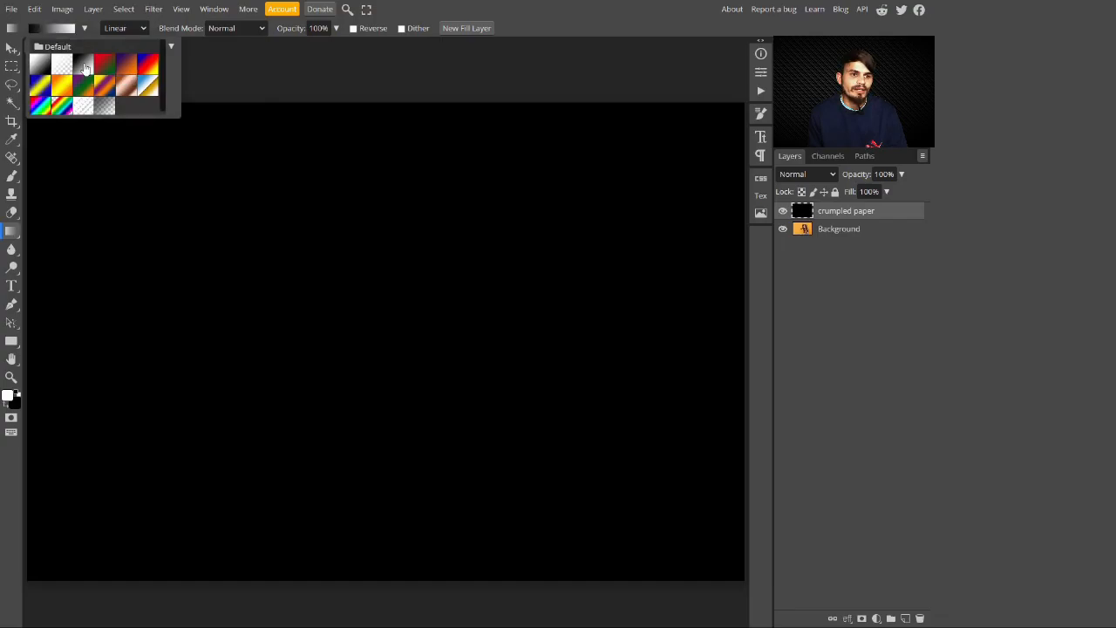
{"action": "left_click", "coordinate": [135, 31]}
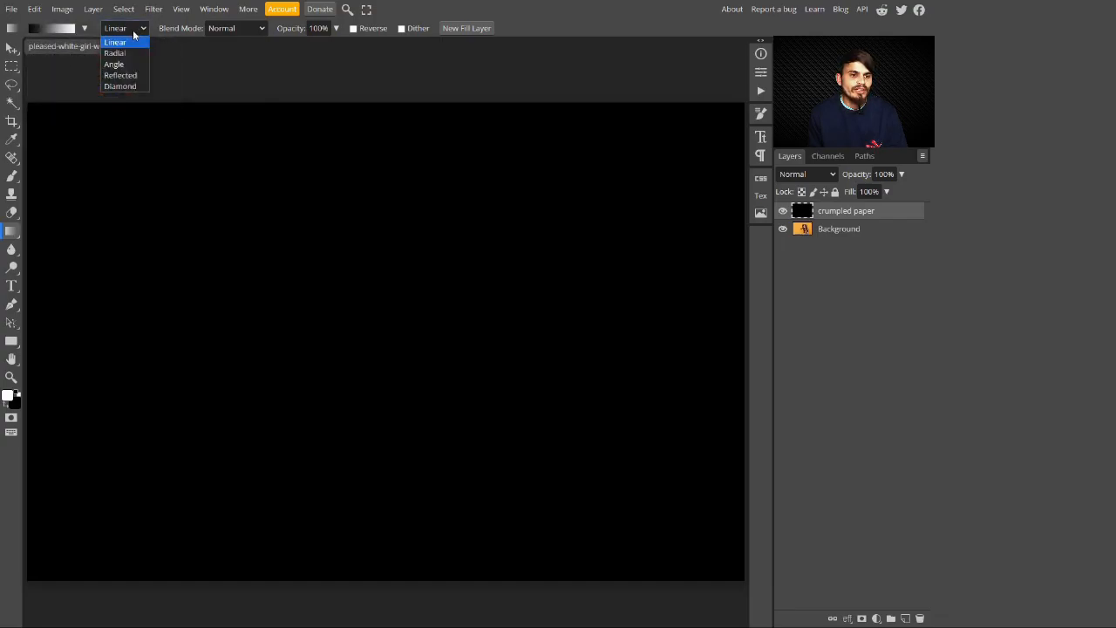
{"action": "left_click", "coordinate": [120, 91]}
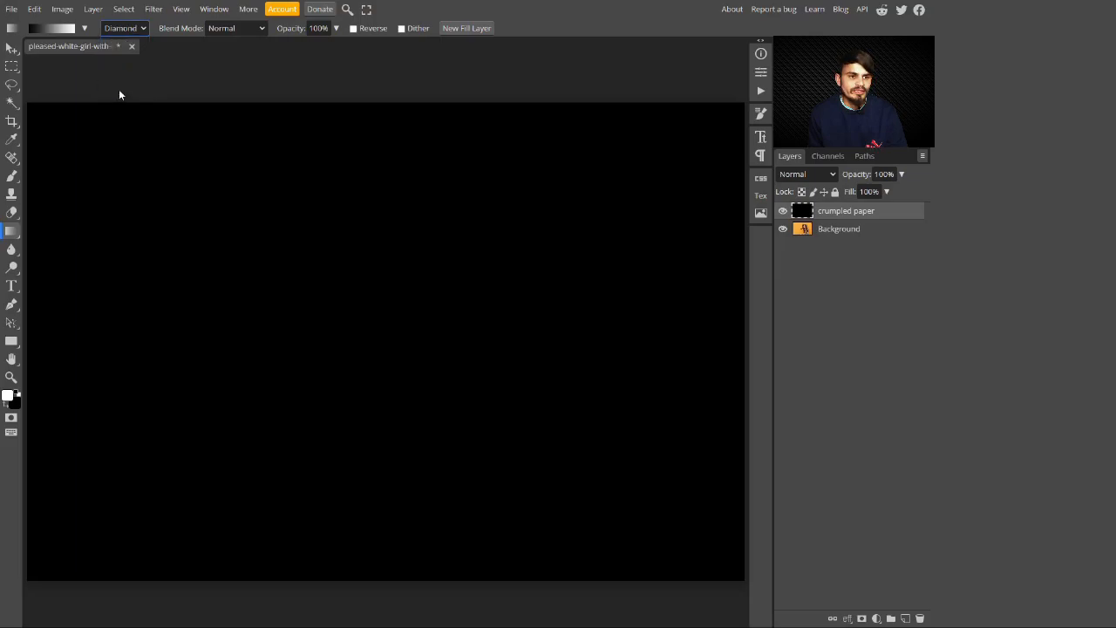
{"action": "left_click", "coordinate": [242, 30]}
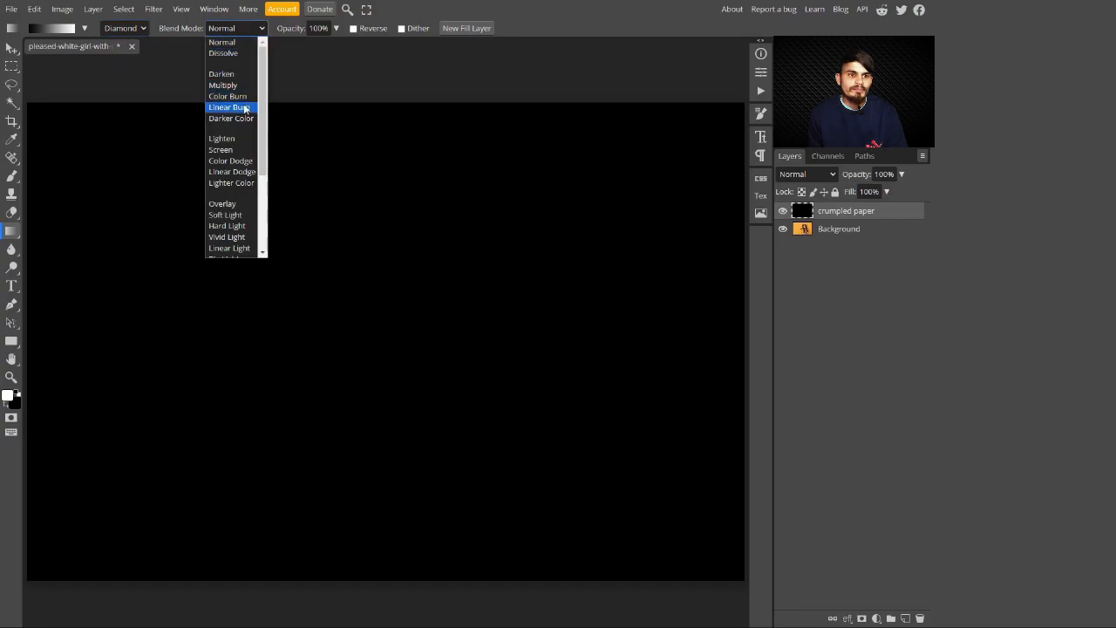
{"action": "scroll", "coordinate": [243, 131], "scroll_direction": "down", "scroll_amount": 3}
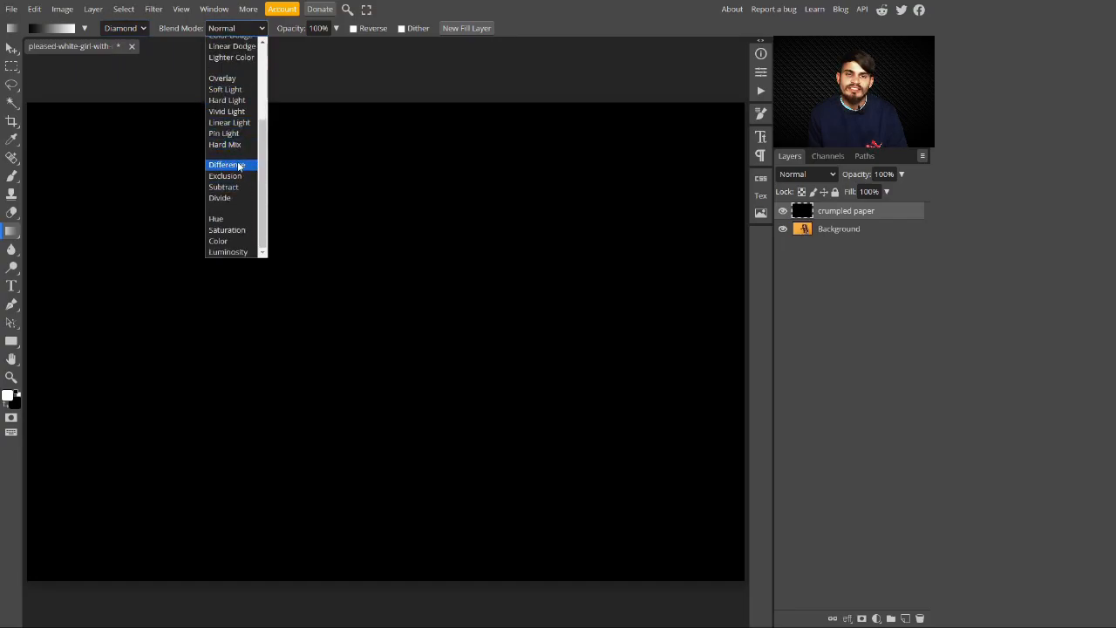
{"action": "left_click", "coordinate": [240, 166]}
Draw many overlapping diamond gradients in varied directions and lengths across the crumpled paper layer until it is covered with irregular folds
{"action": "left_click_drag", "start_coordinate": [54, 292], "coordinate": [111, 293]}
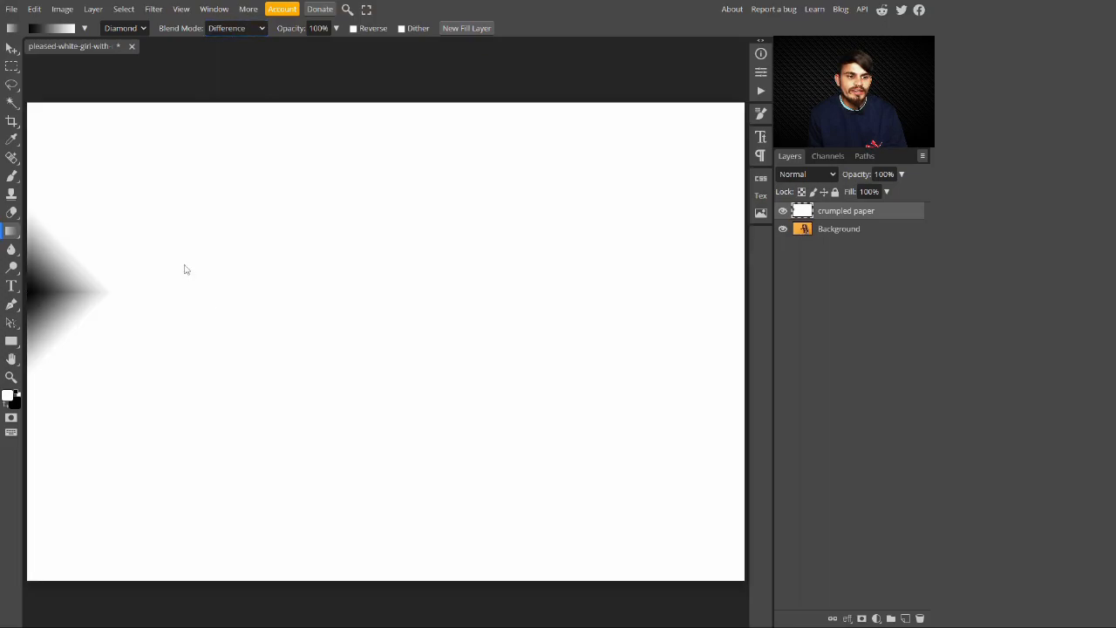
{"action": "left_click_drag", "start_coordinate": [162, 247], "coordinate": [277, 349]}
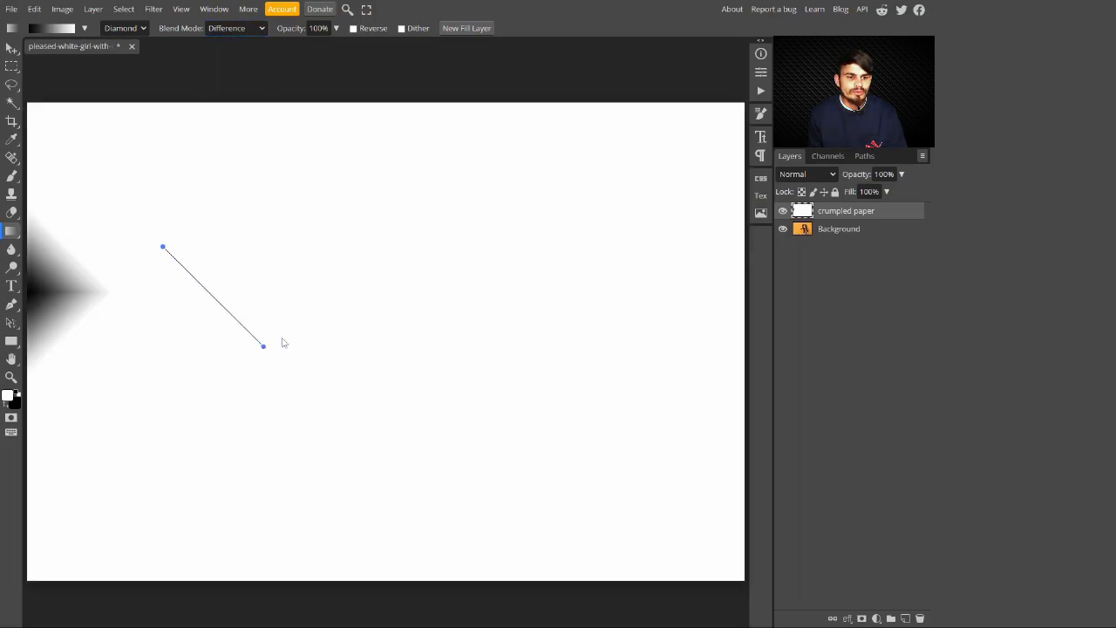
{"action": "left_click_drag", "start_coordinate": [376, 210], "coordinate": [304, 346]}
{"action": "left_click_drag", "start_coordinate": [190, 493], "coordinate": [525, 398]}
{"action": "left_click_drag", "start_coordinate": [599, 401], "coordinate": [304, 350]}
{"action": "left_click_drag", "start_coordinate": [608, 231], "coordinate": [387, 395]}
{"action": "left_click_drag", "start_coordinate": [436, 144], "coordinate": [401, 284]}
{"action": "left_click_drag", "start_coordinate": [315, 516], "coordinate": [388, 305]}
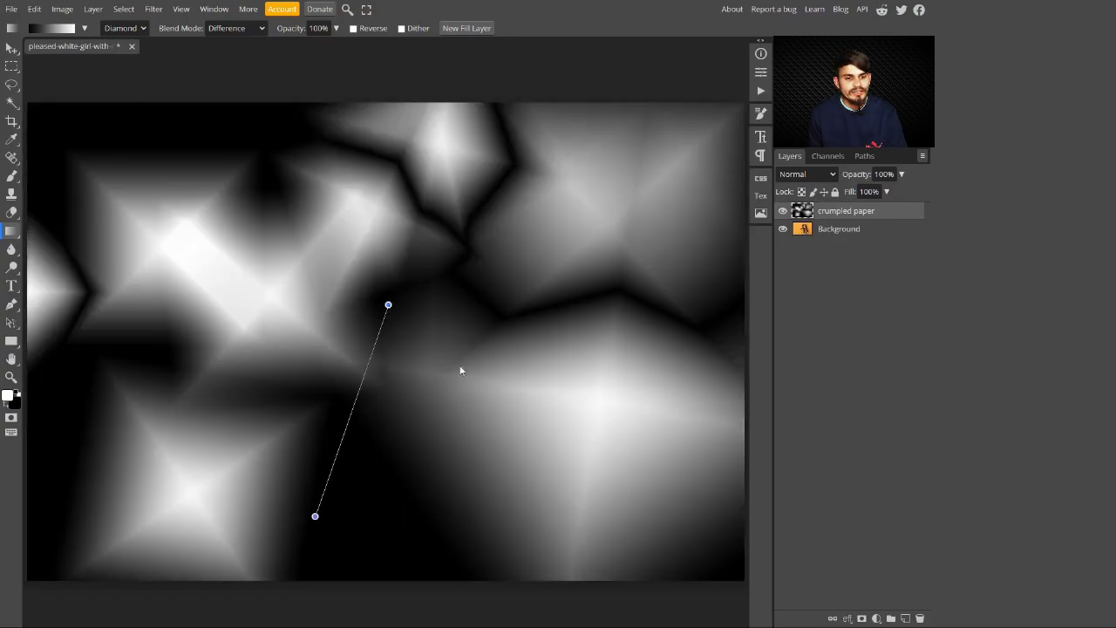
{"action": "left_click_drag", "start_coordinate": [675, 436], "coordinate": [506, 388]}
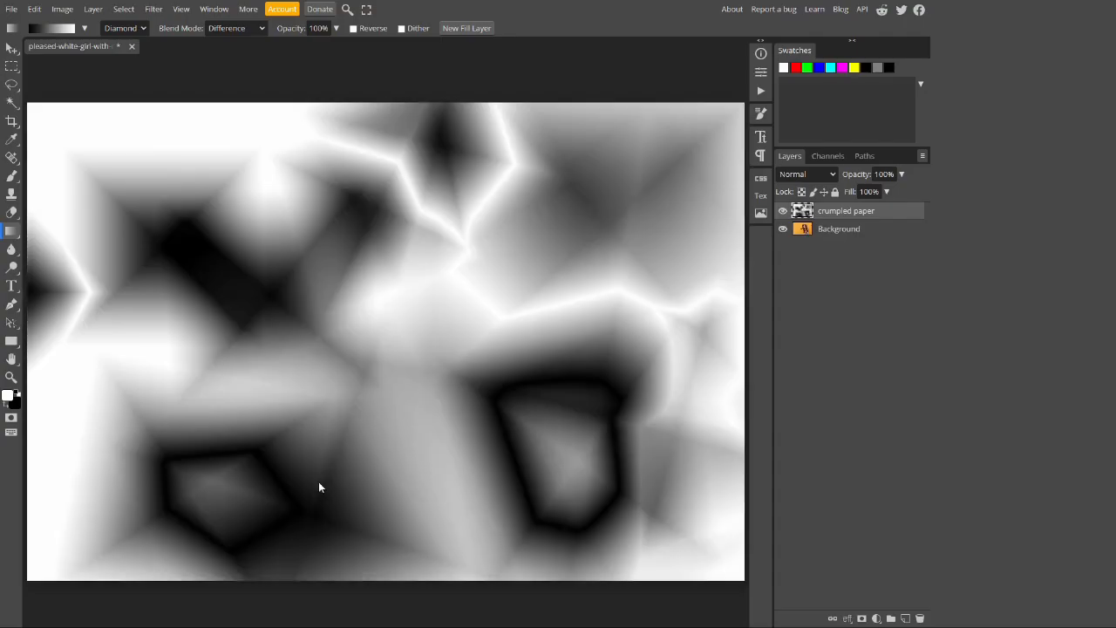
{"action": "left_click_drag", "start_coordinate": [318, 481], "coordinate": [386, 381]}
{"action": "left_click_drag", "start_coordinate": [572, 456], "coordinate": [601, 292]}
{"action": "left_click_drag", "start_coordinate": [189, 456], "coordinate": [277, 376]}
{"action": "left_click_drag", "start_coordinate": [606, 184], "coordinate": [532, 226]}
{"action": "left_click_drag", "start_coordinate": [164, 218], "coordinate": [204, 332]}
{"action": "left_click_drag", "start_coordinate": [212, 423], "coordinate": [262, 297]}
{"action": "left_click_drag", "start_coordinate": [660, 294], "coordinate": [488, 305]}
{"action": "left_click_drag", "start_coordinate": [184, 336], "coordinate": [510, 377]}
{"action": "left_click_drag", "start_coordinate": [206, 199], "coordinate": [463, 356]}
{"action": "left_click_drag", "start_coordinate": [585, 166], "coordinate": [409, 391]}
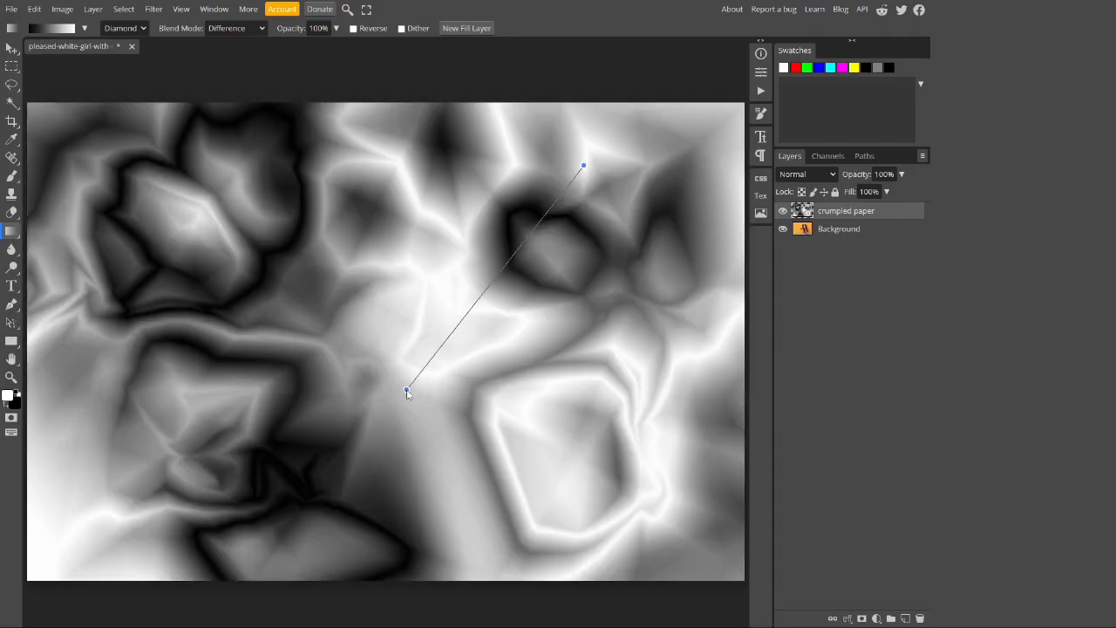
{"action": "left_click_drag", "start_coordinate": [172, 224], "coordinate": [272, 282]}
{"action": "left_click_drag", "start_coordinate": [603, 238], "coordinate": [502, 349]}
{"action": "left_click_drag", "start_coordinate": [388, 311], "coordinate": [349, 484]}
{"action": "left_click_drag", "start_coordinate": [474, 523], "coordinate": [556, 445]}
{"action": "left_click_drag", "start_coordinate": [415, 214], "coordinate": [524, 349]}
{"action": "left_click_drag", "start_coordinate": [659, 384], "coordinate": [567, 260]}
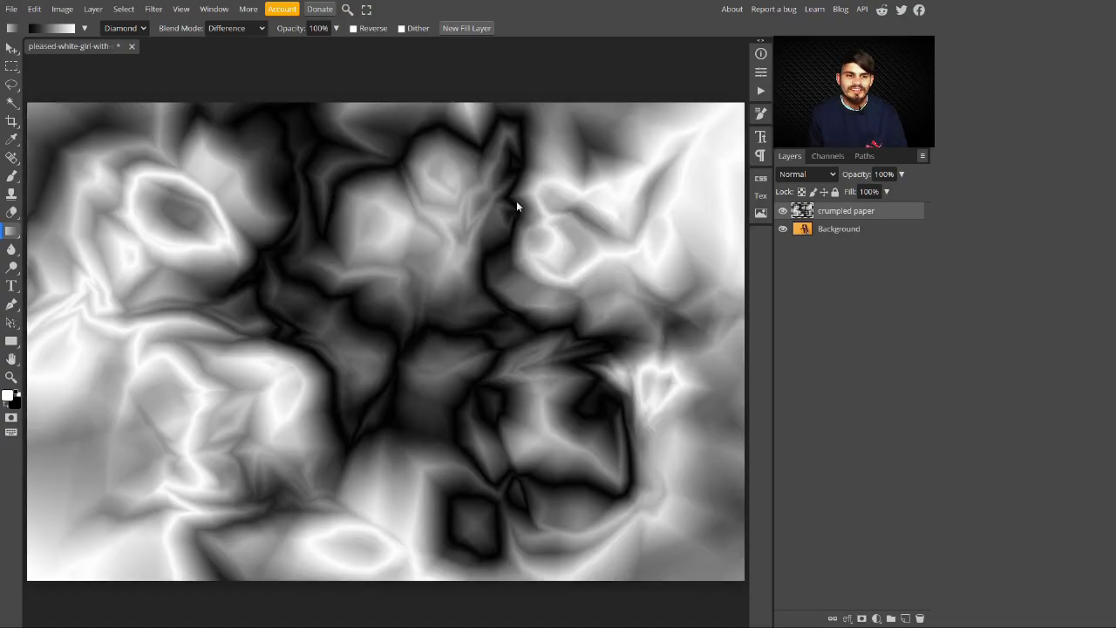
{"action": "left_click_drag", "start_coordinate": [387, 175], "coordinate": [441, 314]}
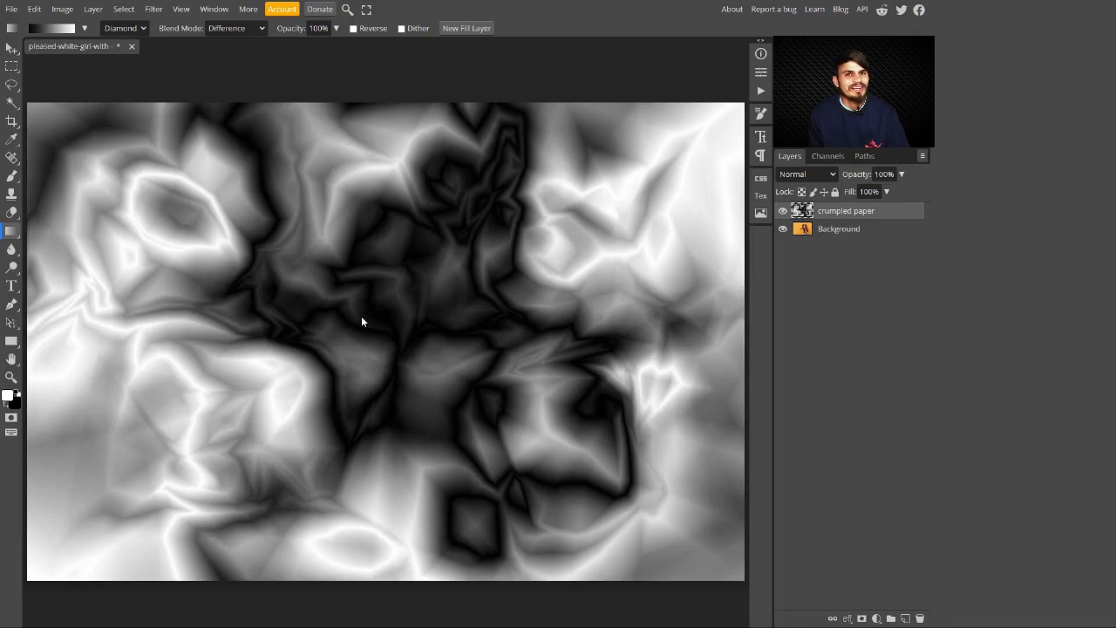
Apply an Emboss filter to the crumpled paper layer with angle 169°, height 5 px and amount 271%
{"action": "left_click", "coordinate": [160, 16]}
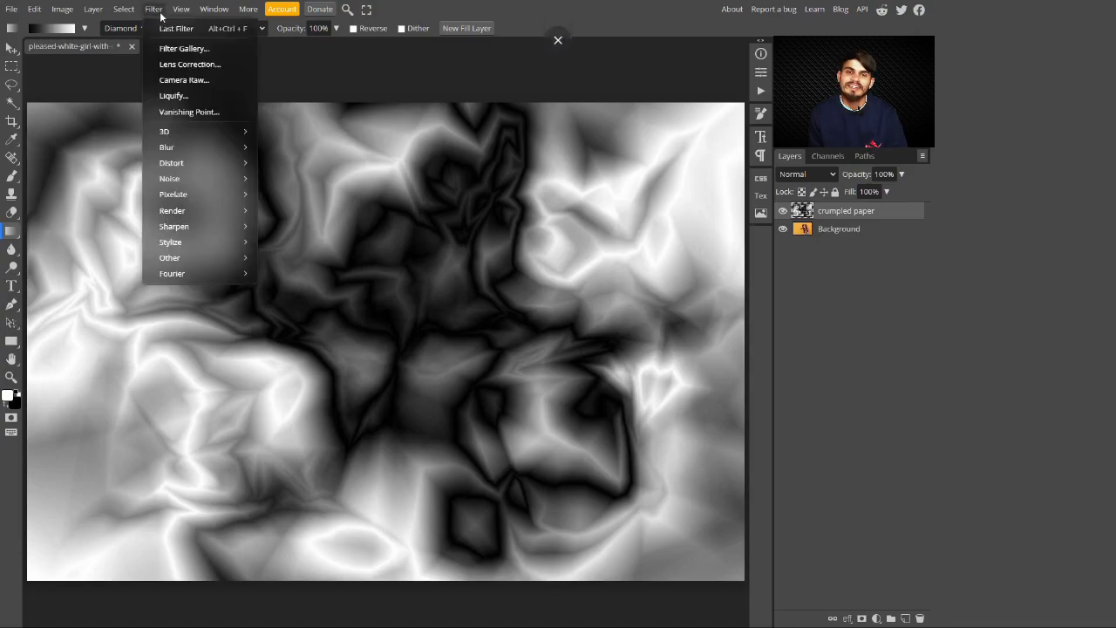
{"action": "mouse_move", "coordinate": [207, 240]}
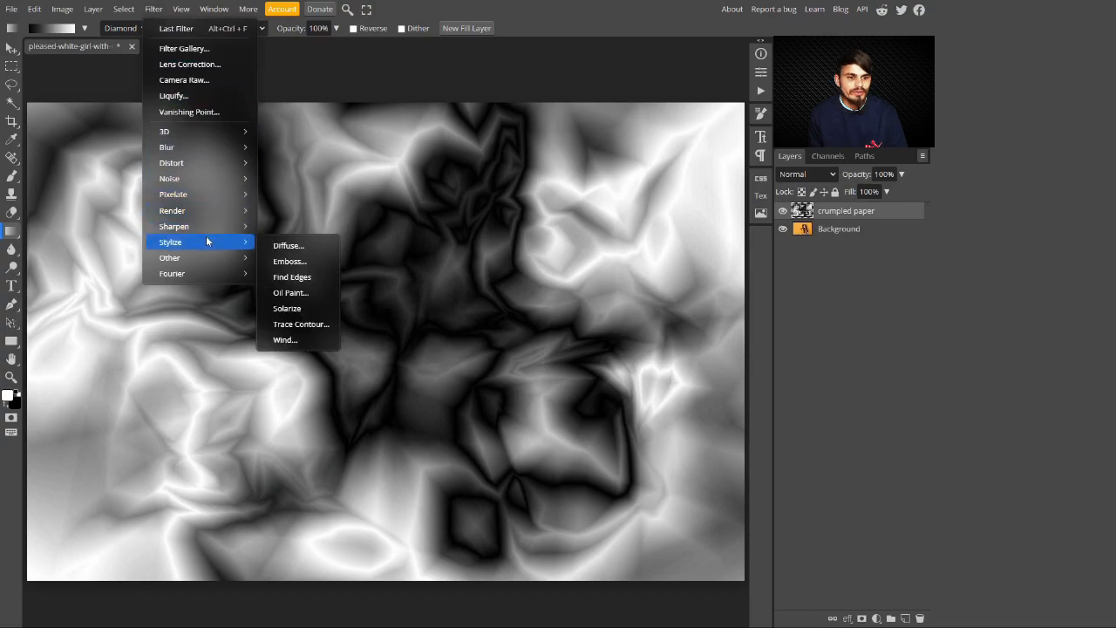
{"action": "left_click", "coordinate": [306, 263]}
{"action": "left_click_drag", "start_coordinate": [206, 93], "coordinate": [739, 331]}
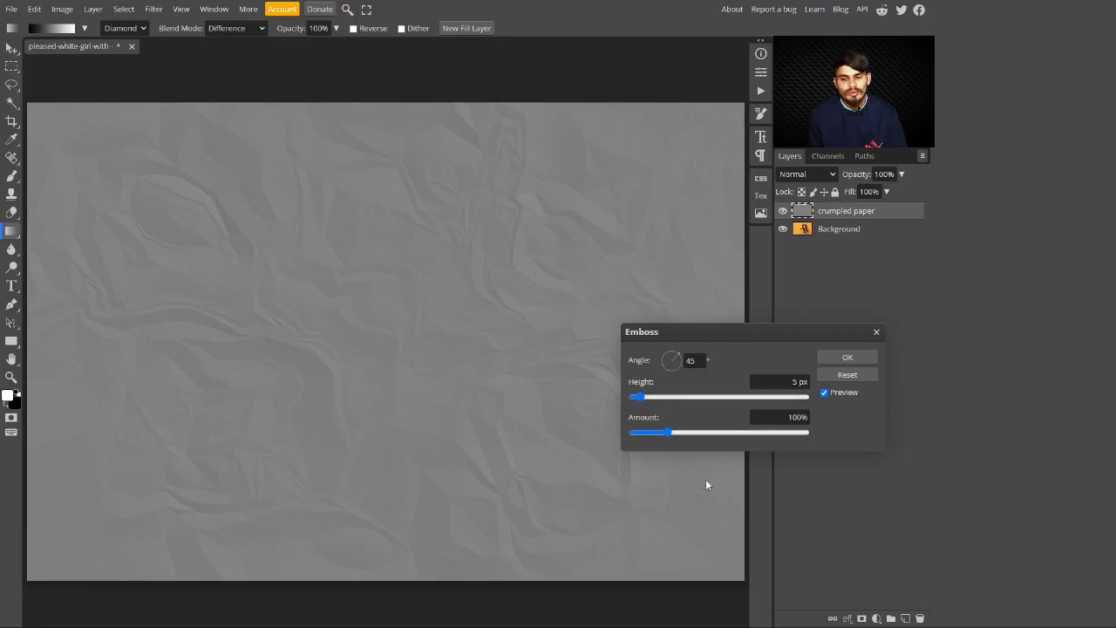
{"action": "left_click_drag", "start_coordinate": [698, 438], "coordinate": [711, 433]}
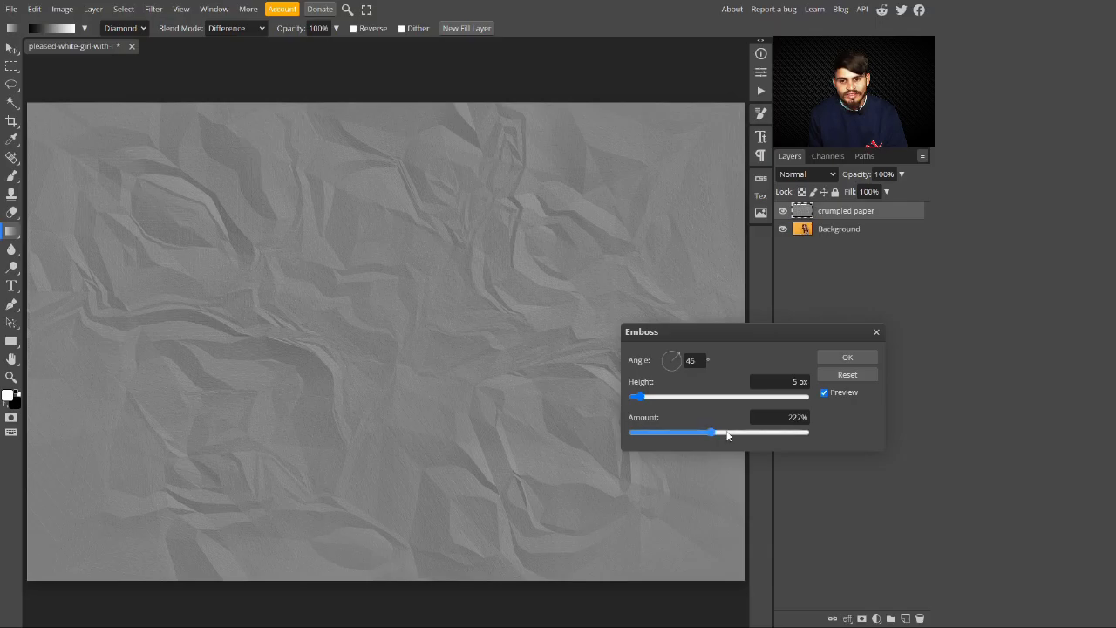
{"action": "left_click", "coordinate": [728, 432]}
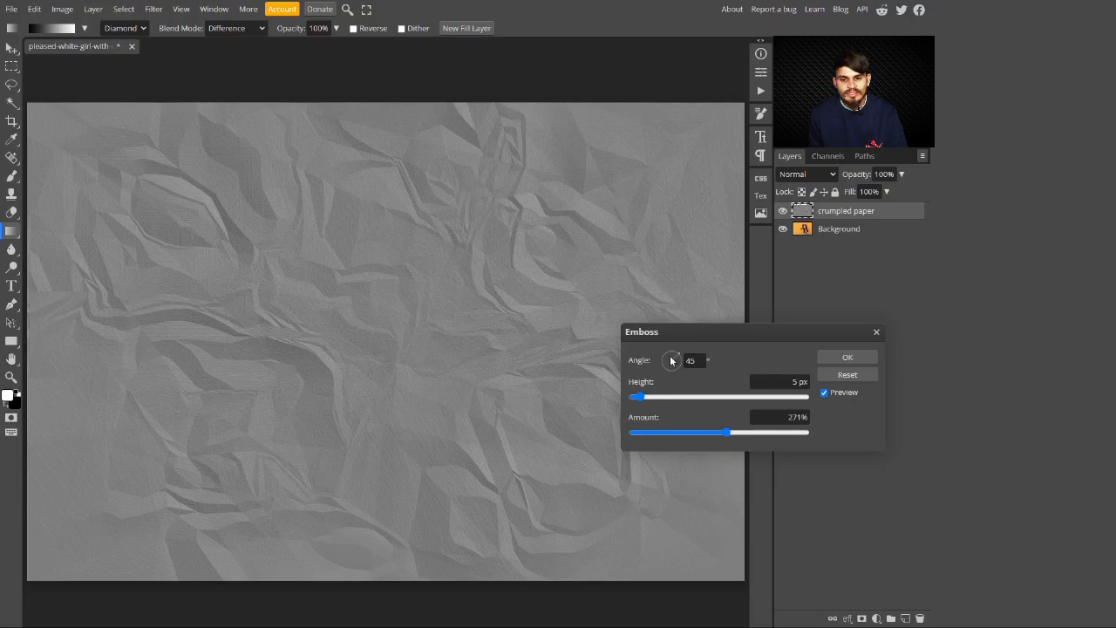
{"action": "left_click_drag", "start_coordinate": [671, 360], "coordinate": [707, 369]}
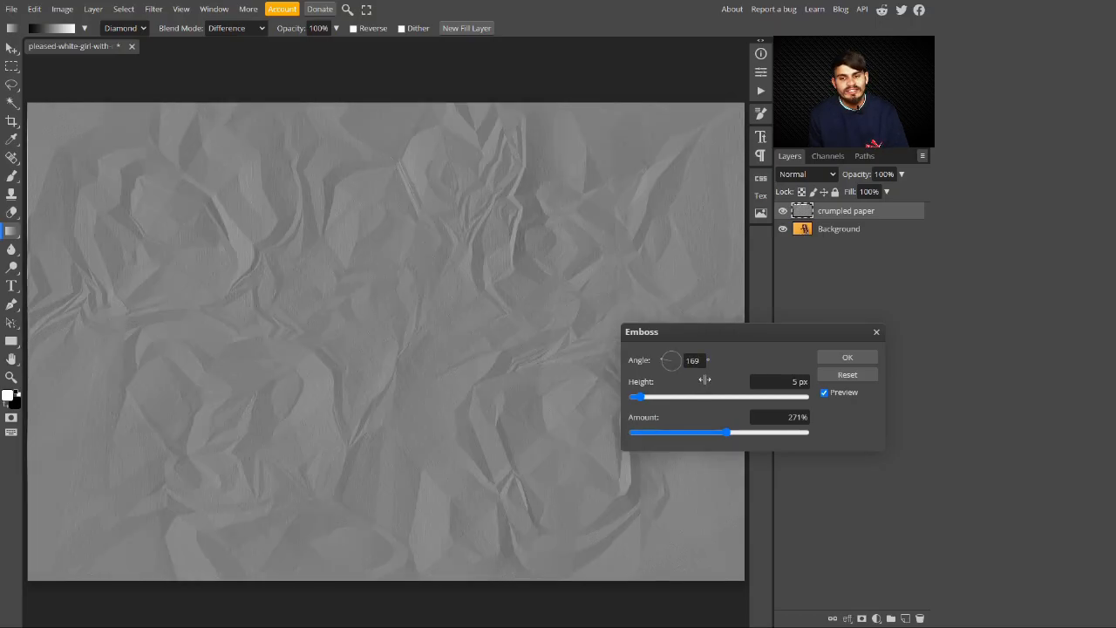
{"action": "left_click", "coordinate": [845, 358]}
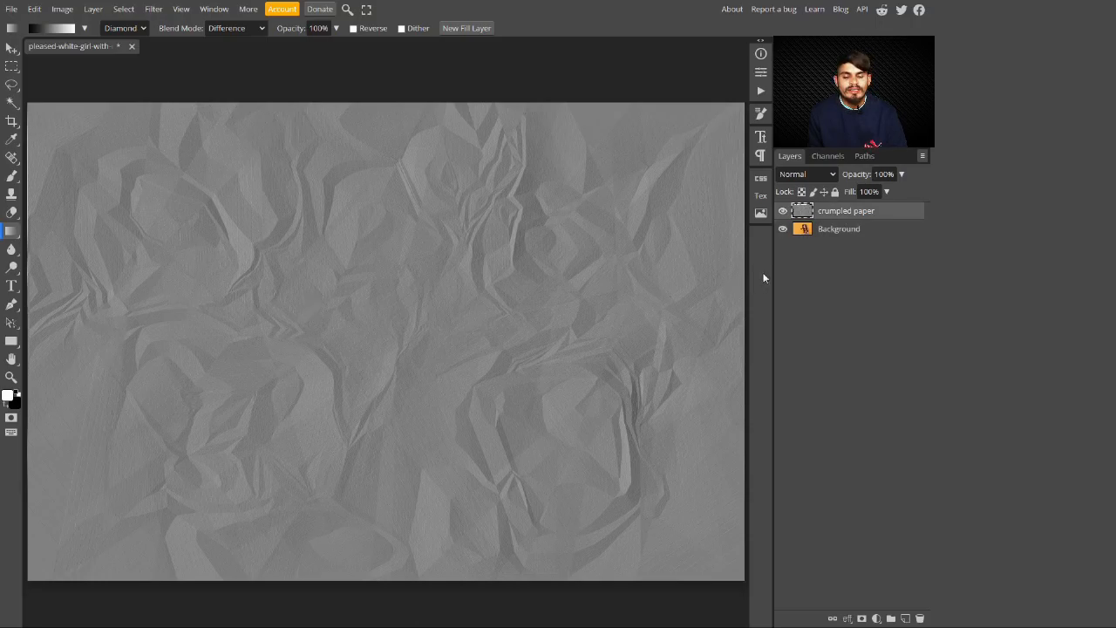
Add a new layer directly above Background and fill it with white, hiding the crumpled paper layer only while filling
{"action": "left_click", "coordinate": [841, 232]}
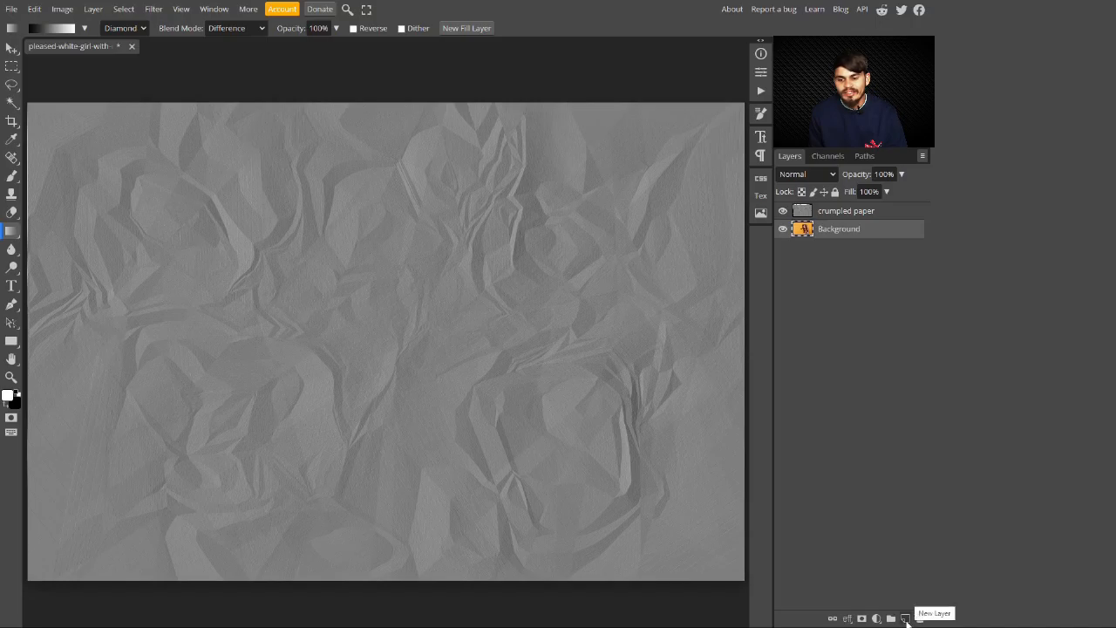
{"action": "left_click", "coordinate": [906, 618]}
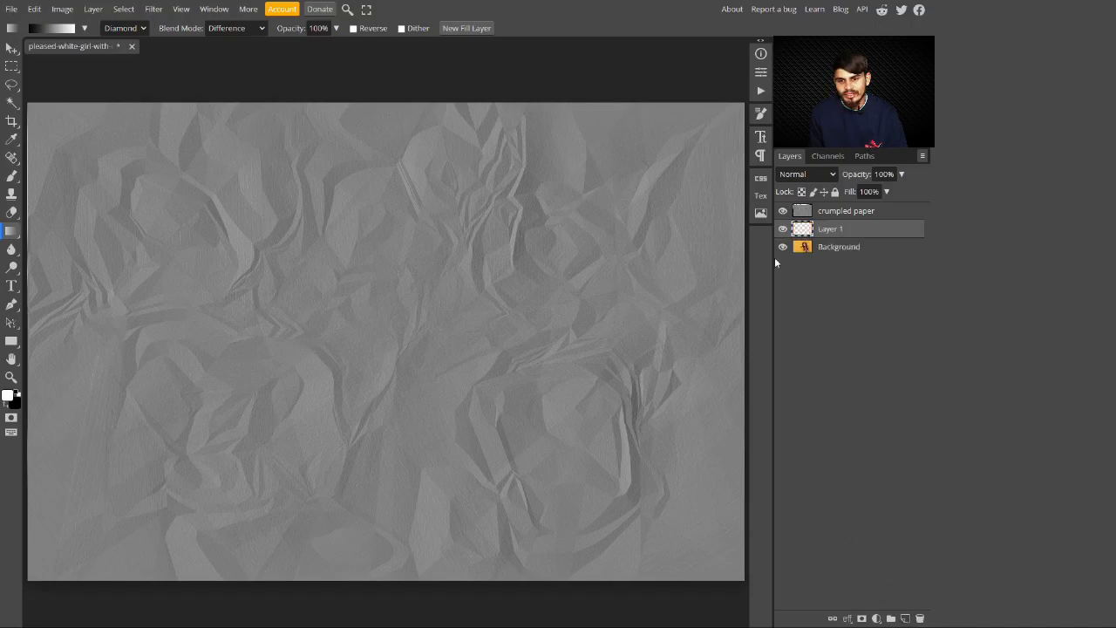
{"action": "left_click", "coordinate": [783, 212]}
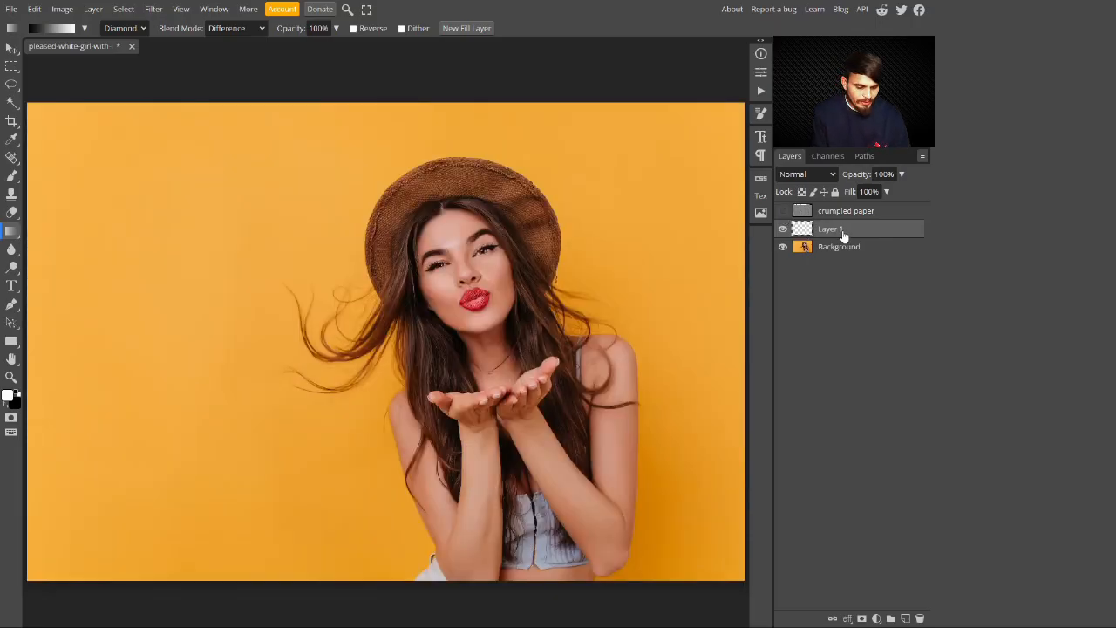
{"action": "key", "text": "ctrl+BackSpace"}
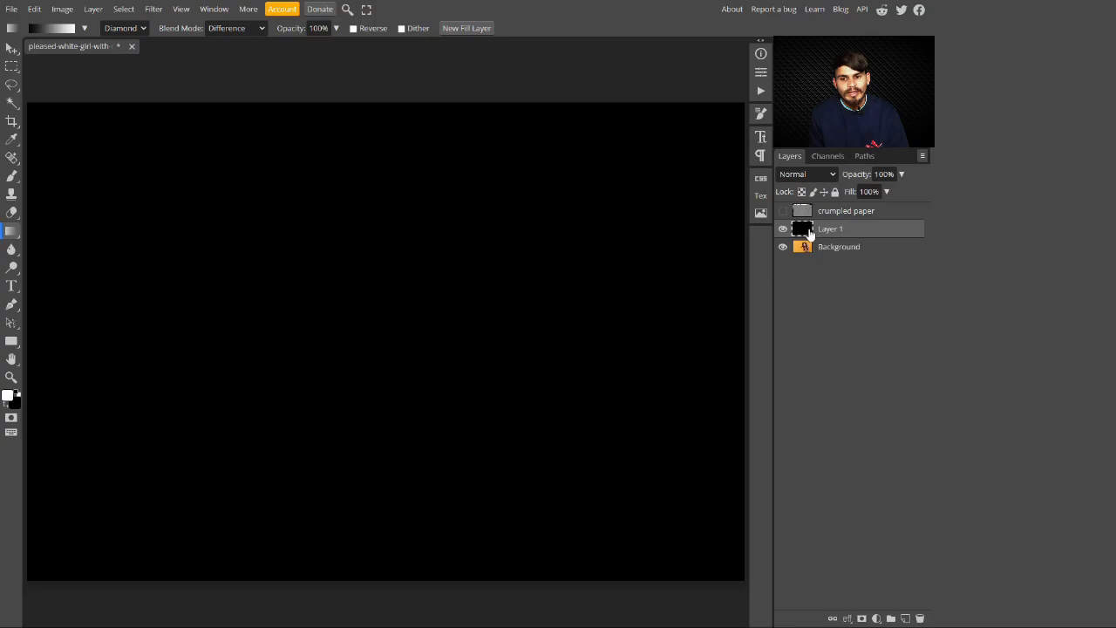
{"action": "key", "text": "alt+BackSpace"}
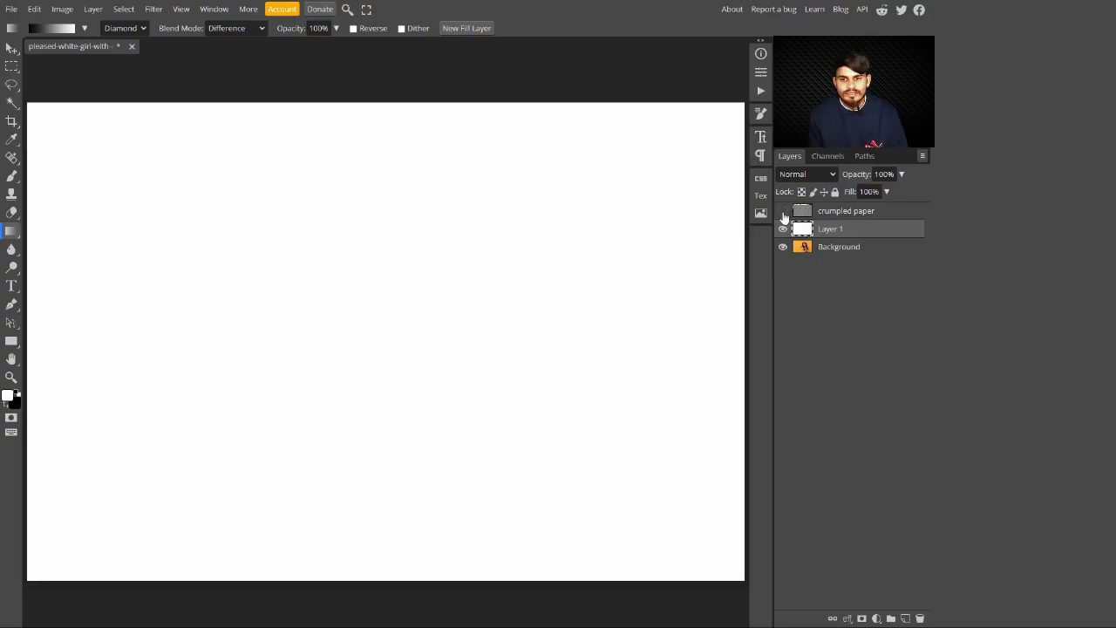
{"action": "left_click", "coordinate": [782, 212]}
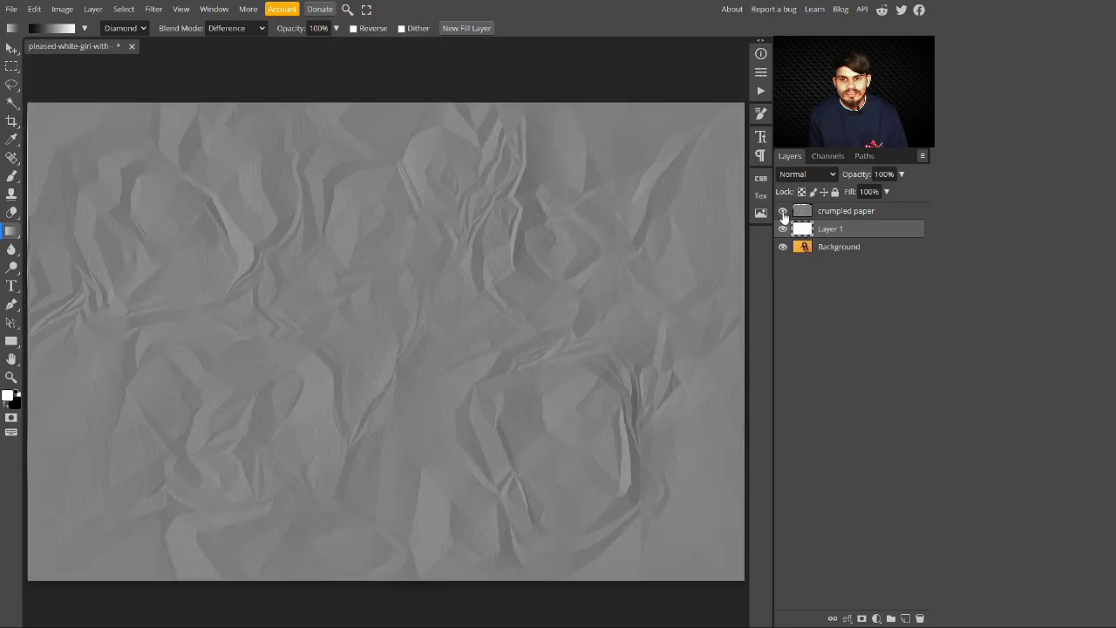
Duplicate the Background layer, rename the copy "subject" and move it above the crumpled paper layer
{"action": "left_click", "coordinate": [833, 253]}
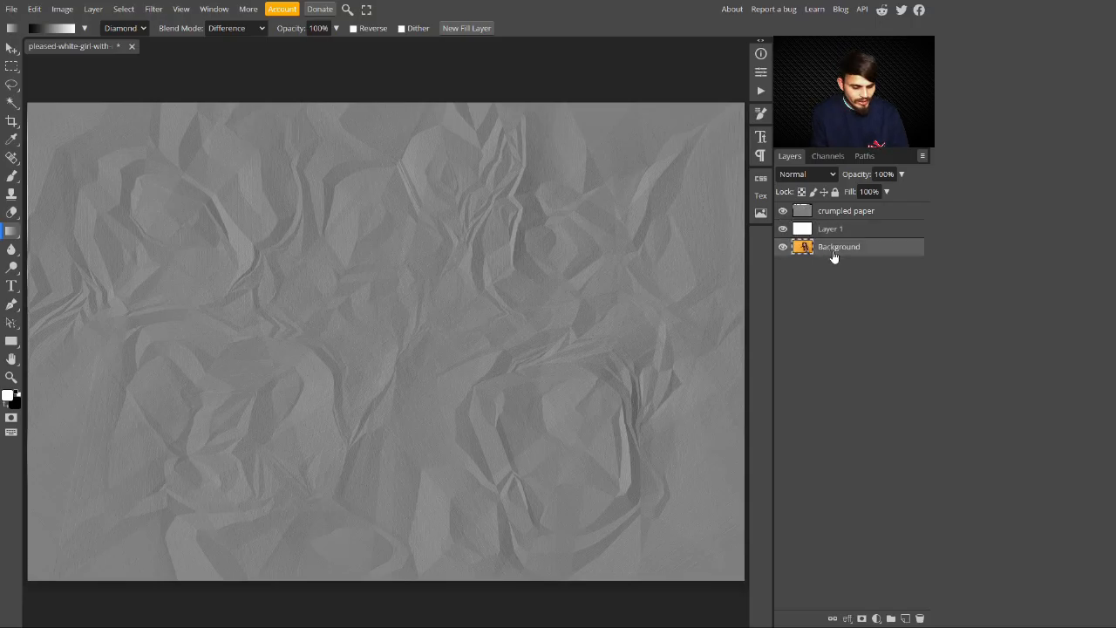
{"action": "key", "text": "ctrl+j"}
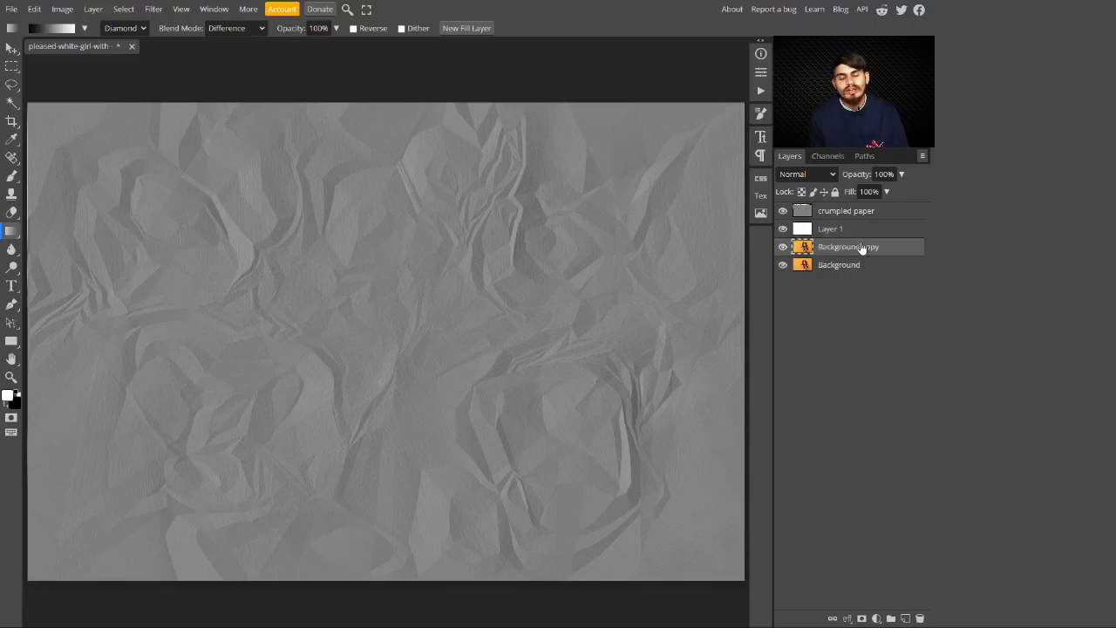
{"action": "double_click", "coordinate": [862, 249]}
{"action": "type", "text": "s"}
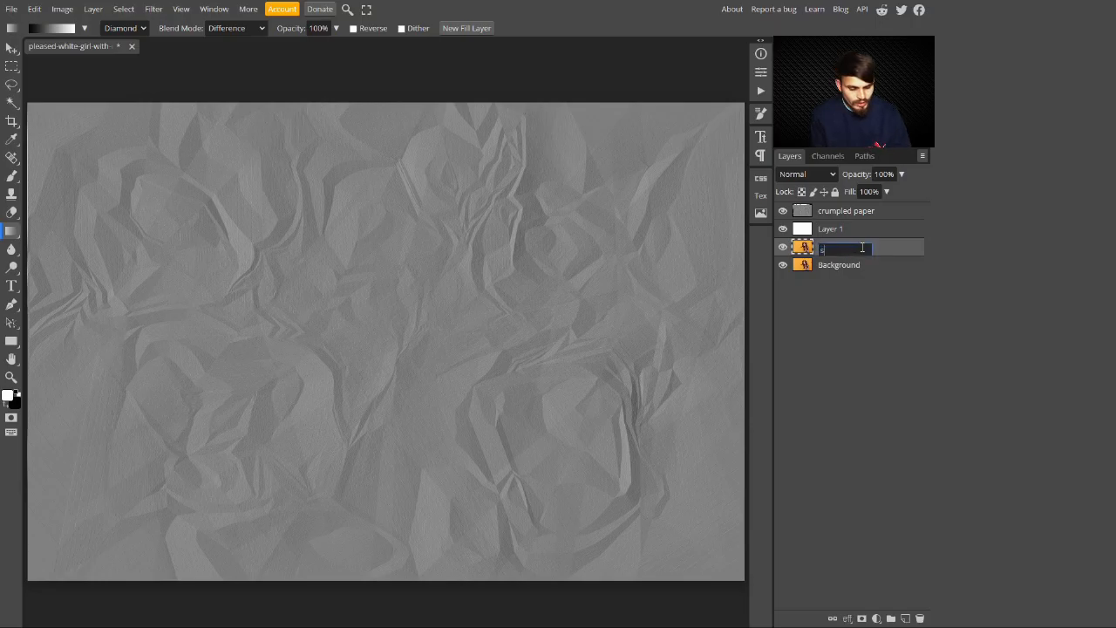
{"action": "type", "text": "ubject"}
{"action": "key", "text": "Return"}
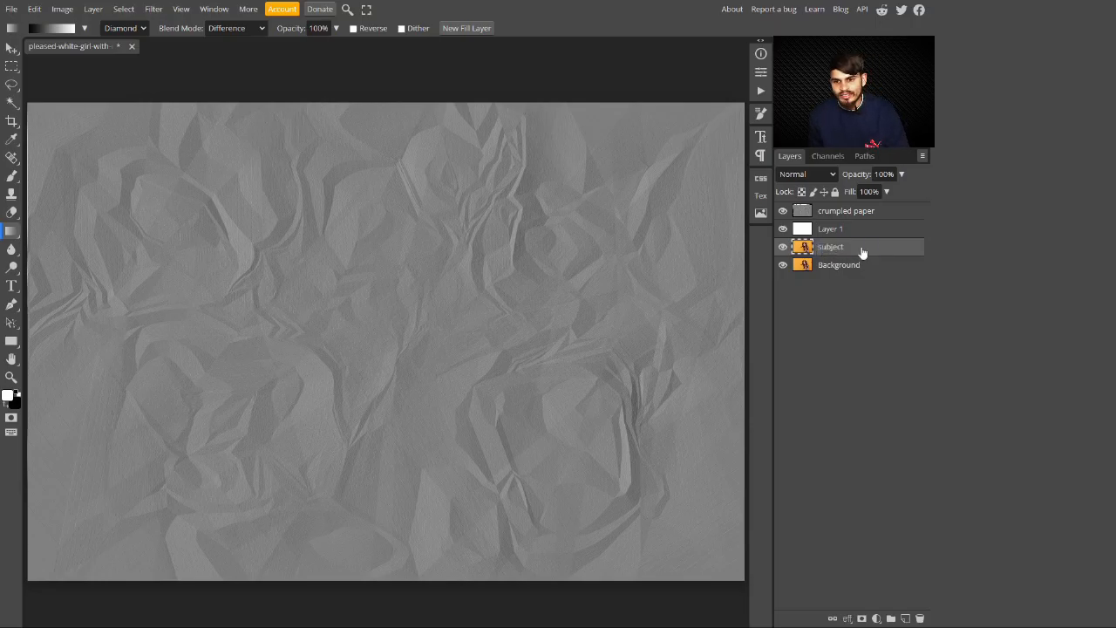
{"action": "left_click_drag", "start_coordinate": [862, 252], "coordinate": [866, 210]}
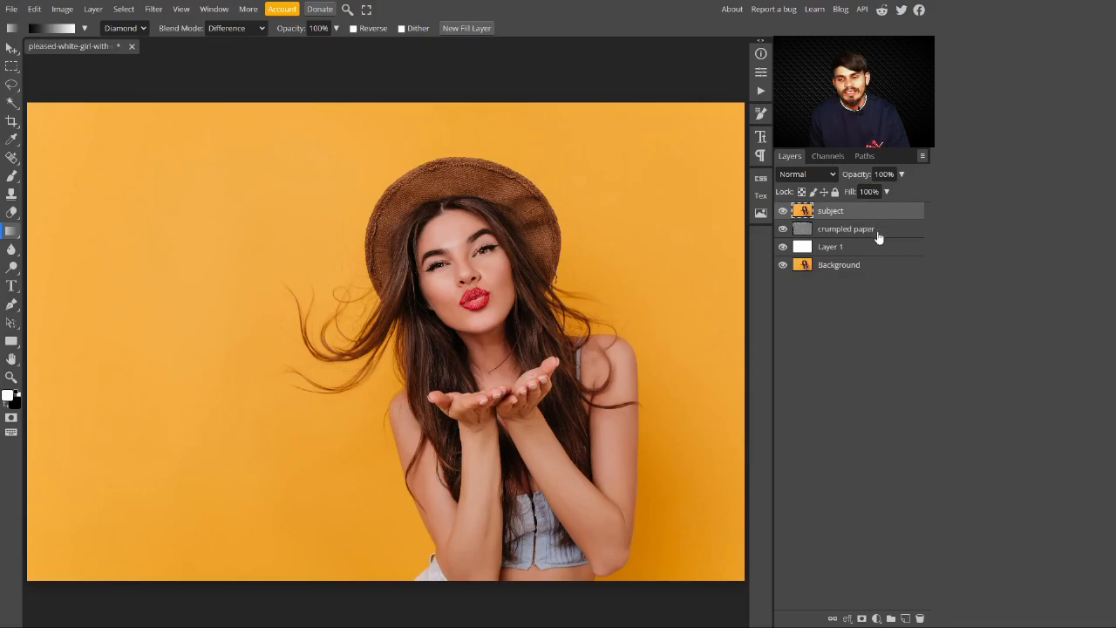
Scale the subject and crumpled paper layers together to about three quarters size, centred on the canvas, leaving only the subject layer selected
{"action": "left_click", "coordinate": [872, 229], "text": "shift"}
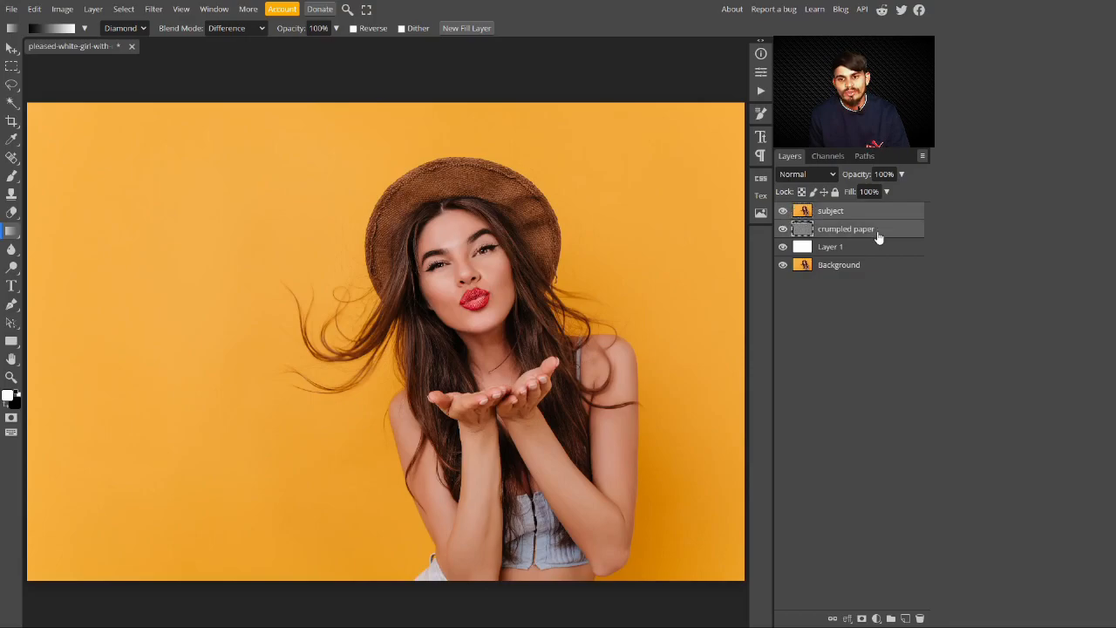
{"action": "left_click", "coordinate": [13, 50]}
{"action": "key", "text": "alt+ctrl+t"}
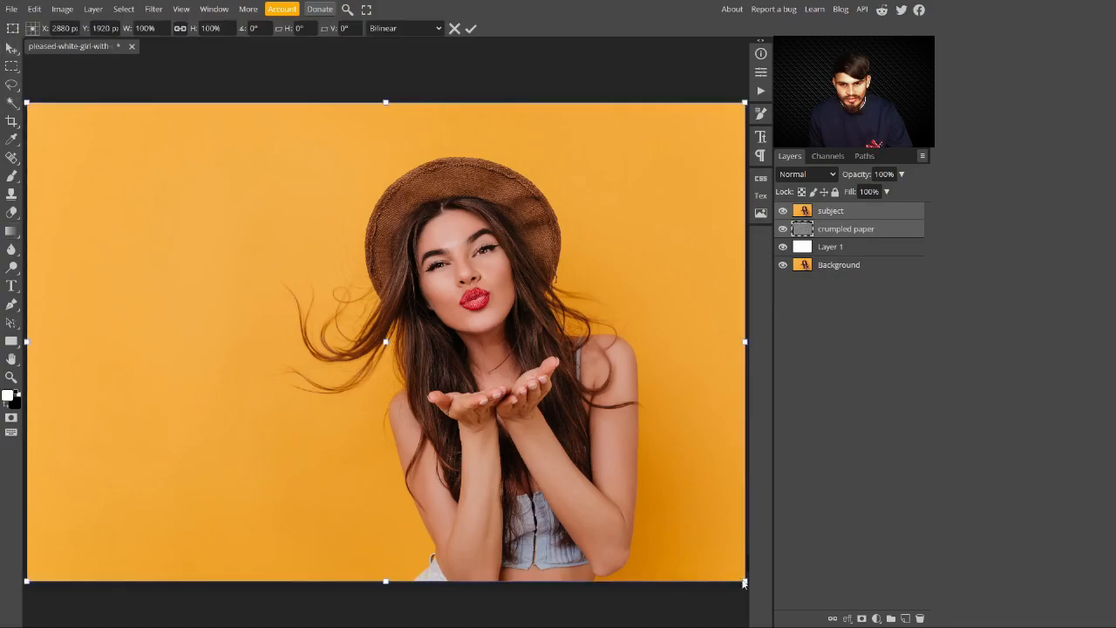
{"action": "left_click_drag", "start_coordinate": [744, 580], "coordinate": [660, 510]}
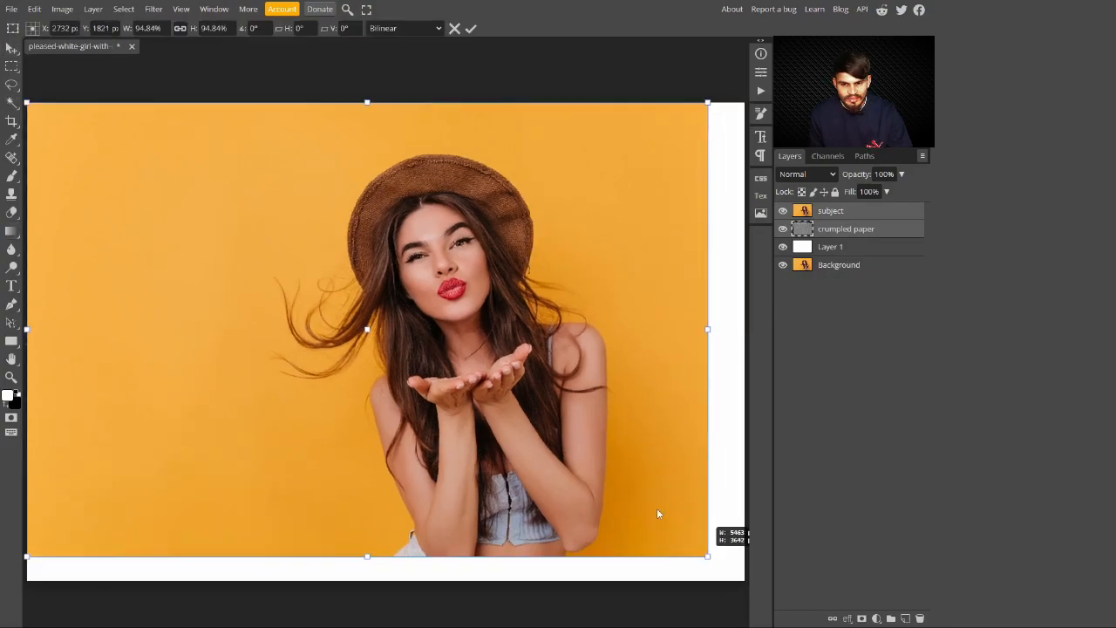
{"action": "left_click_drag", "start_coordinate": [611, 477], "coordinate": [510, 346]}
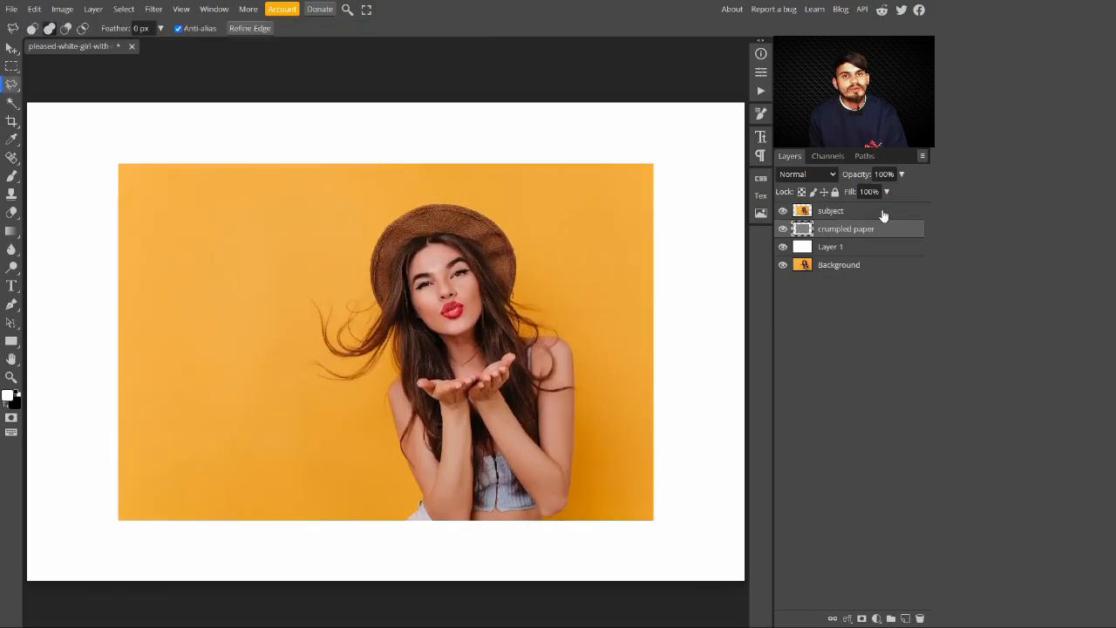
{"action": "left_click", "coordinate": [882, 216]}
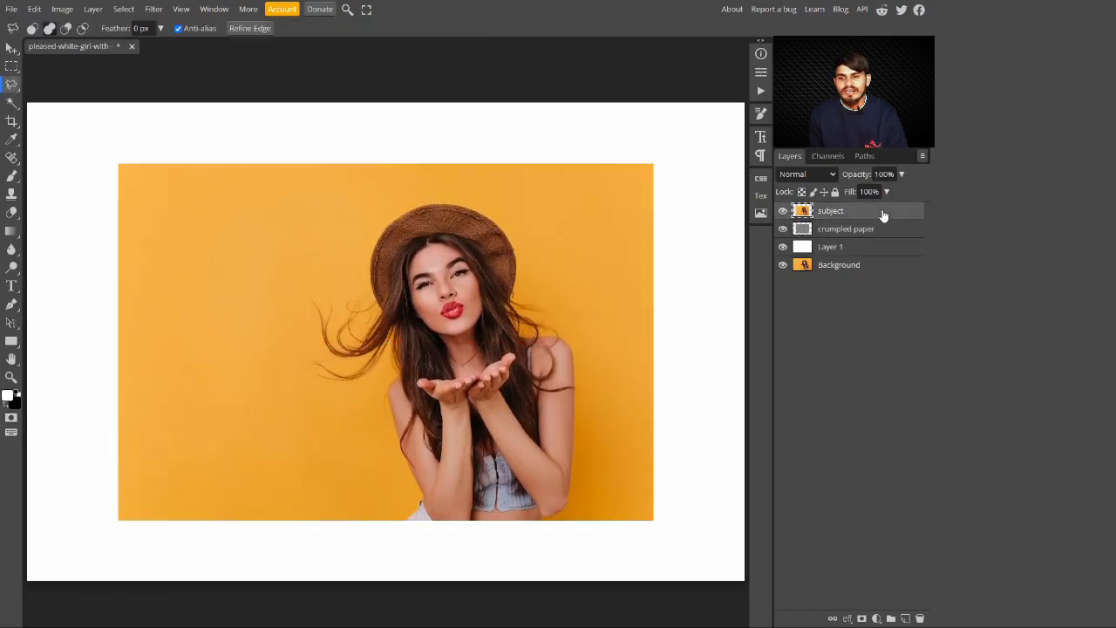
With the Polygonal Lasso, start a torn-looking zigzag outline along the whole top edge of the subject photo
{"action": "right_click", "coordinate": [12, 84]}
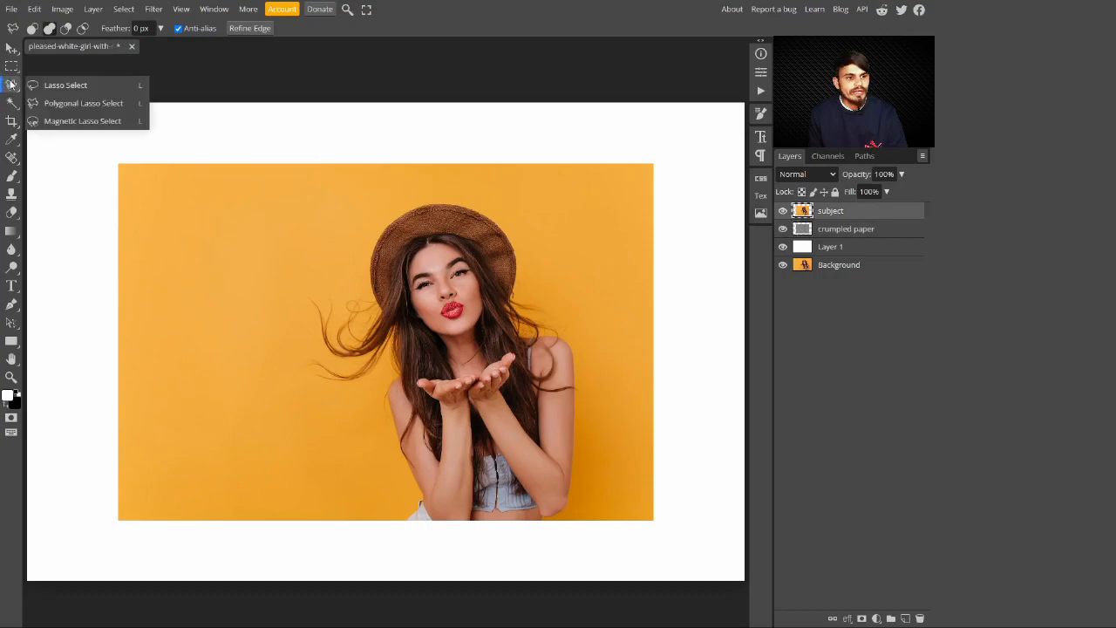
{"action": "left_click", "coordinate": [83, 104]}
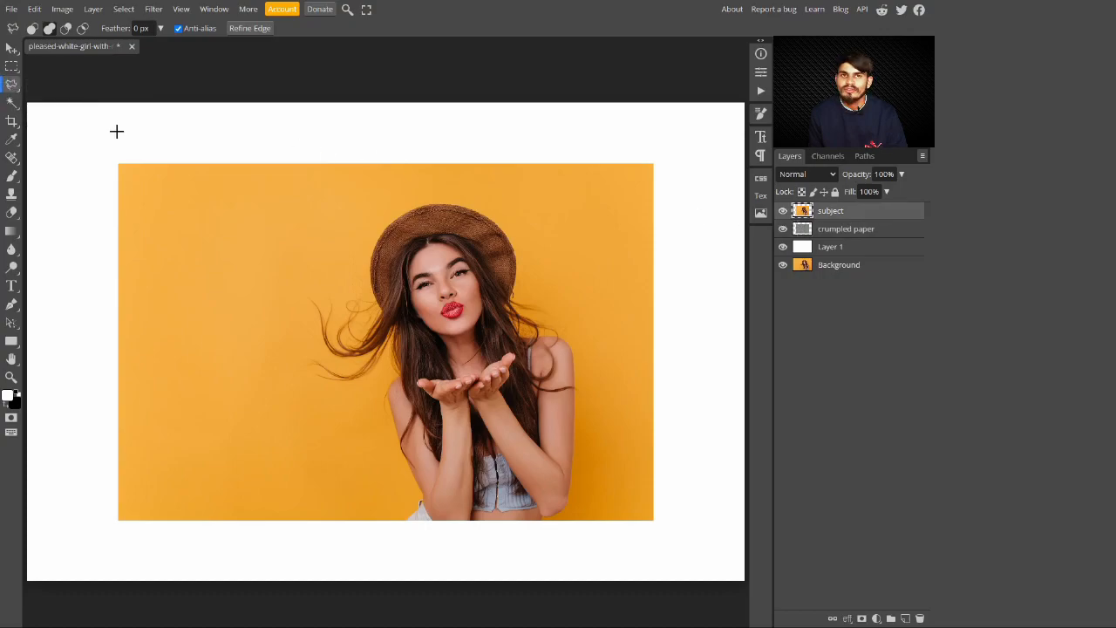
{"action": "left_click", "coordinate": [114, 164]}
{"action": "left_click", "coordinate": [137, 180]}
{"action": "left_click", "coordinate": [155, 160]}
{"action": "left_click", "coordinate": [207, 178]}
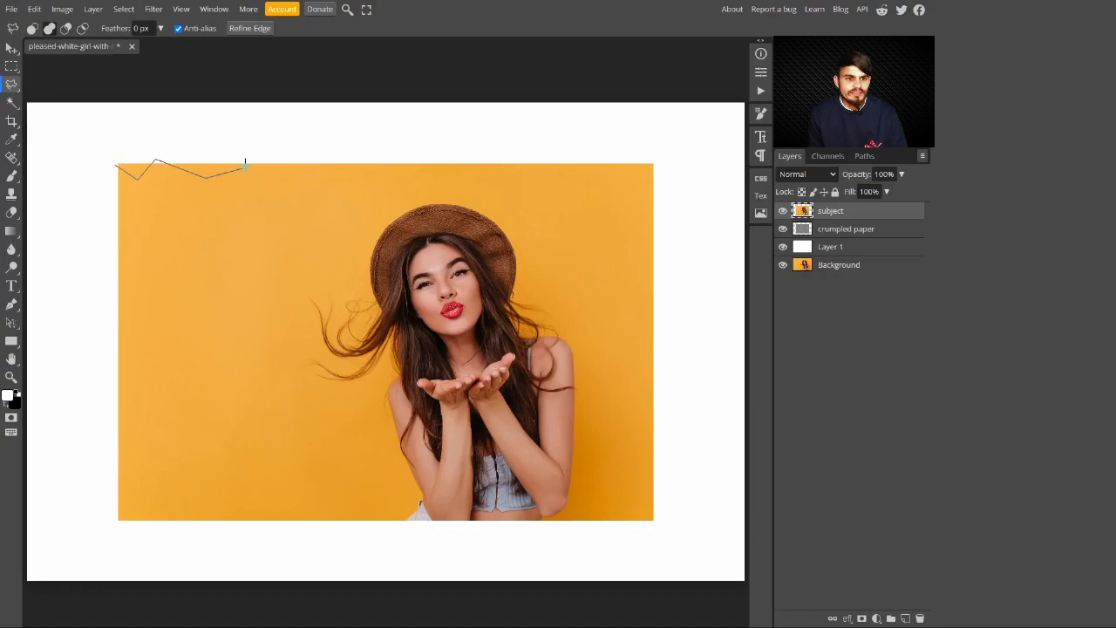
{"action": "left_click", "coordinate": [251, 160]}
{"action": "left_click", "coordinate": [295, 175]}
{"action": "left_click", "coordinate": [322, 160]}
{"action": "left_click", "coordinate": [380, 176]}
{"action": "left_click", "coordinate": [413, 159]}
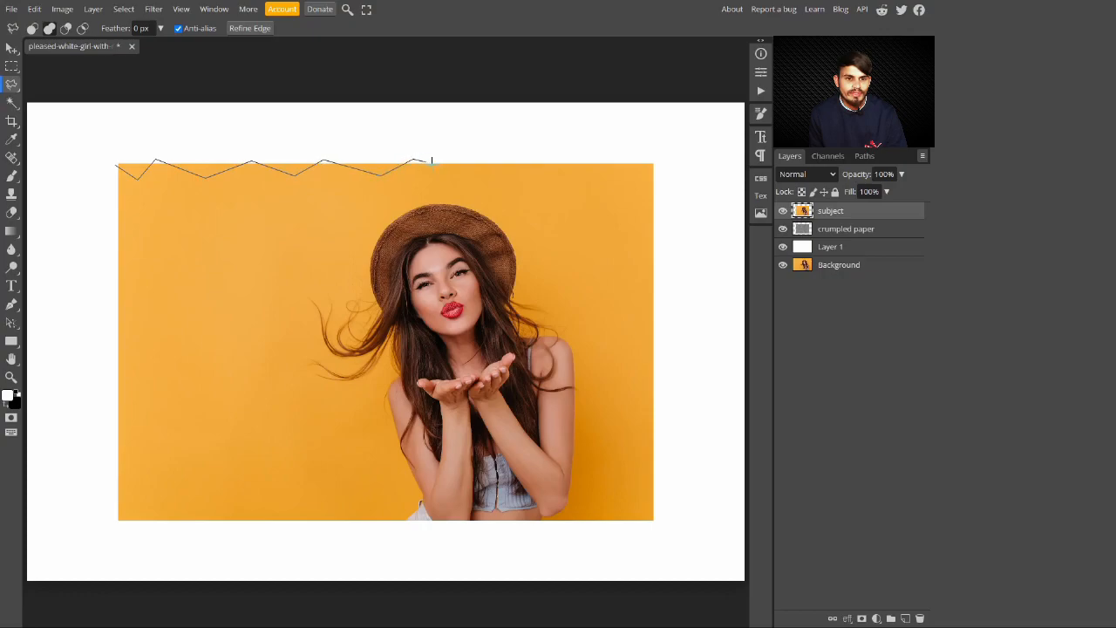
{"action": "left_click", "coordinate": [446, 172]}
{"action": "left_click", "coordinate": [482, 153]}
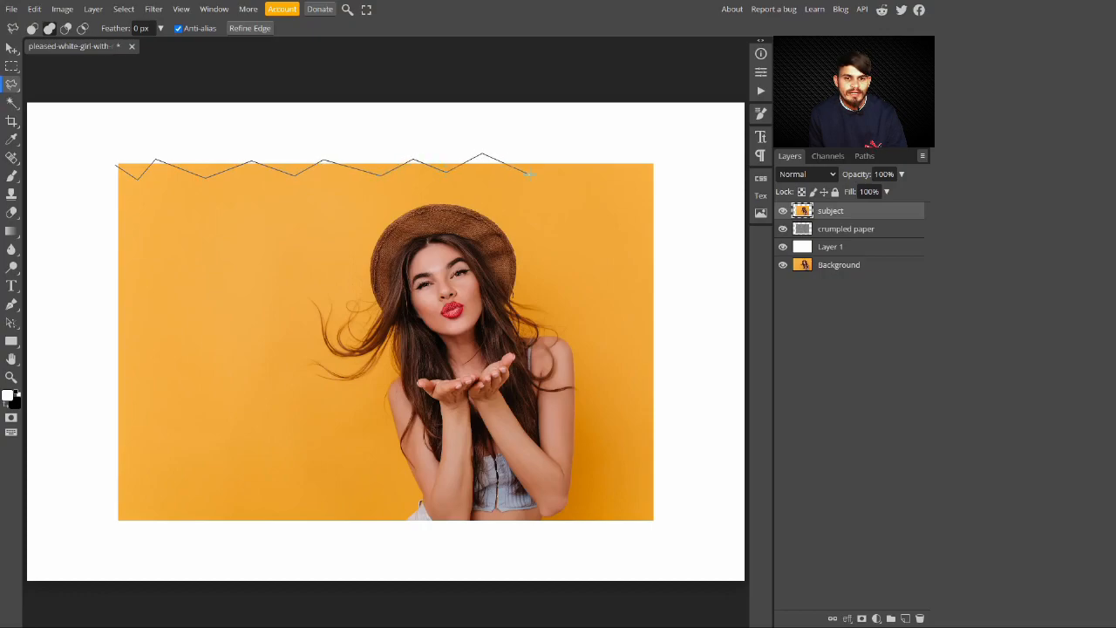
{"action": "left_click", "coordinate": [555, 159]}
{"action": "left_click", "coordinate": [586, 177]}
{"action": "left_click", "coordinate": [629, 169]}
Continue the zigzag lasso outline down the photo's right edge to its lower right corner
{"action": "left_click", "coordinate": [644, 212]}
{"action": "left_click", "coordinate": [659, 236]}
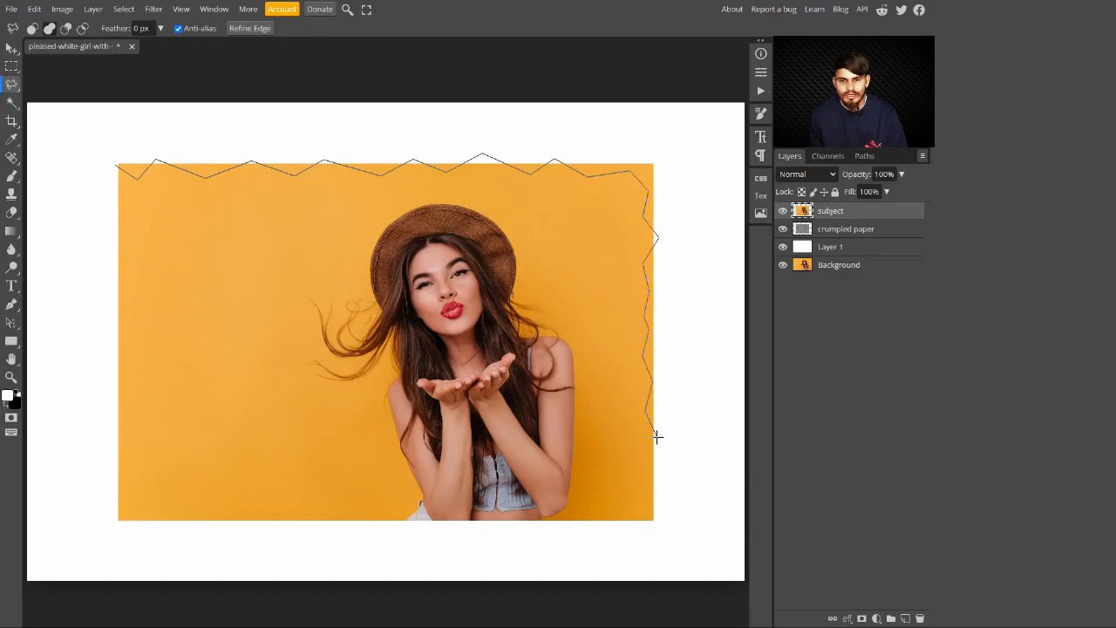
{"action": "left_click", "coordinate": [657, 437]}
{"action": "left_click", "coordinate": [646, 461]}
{"action": "left_click", "coordinate": [660, 483]}
{"action": "left_click", "coordinate": [632, 517]}
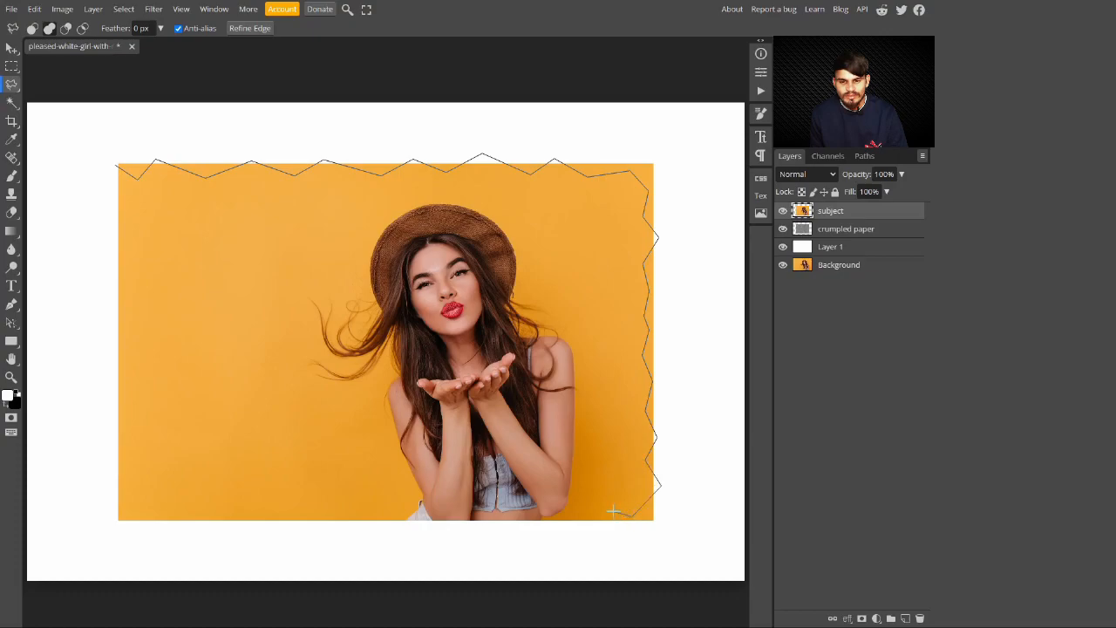
Carry the zigzag lasso outline along the photo's bottom edge to the lower left corner
{"action": "left_click", "coordinate": [597, 525]}
{"action": "left_click", "coordinate": [515, 525]}
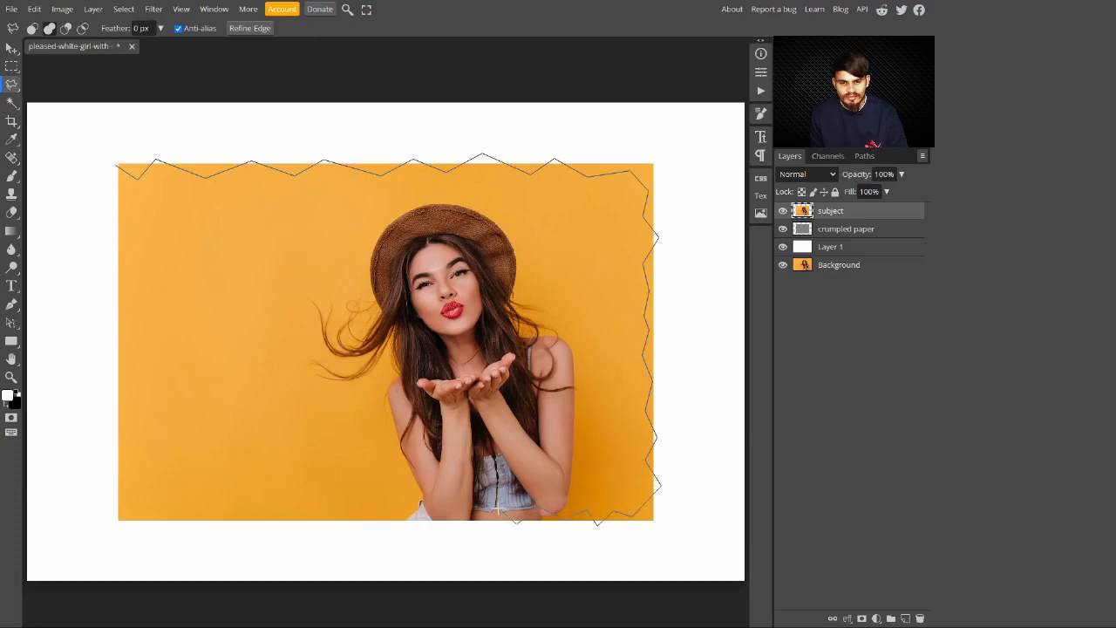
{"action": "left_click", "coordinate": [467, 526]}
{"action": "left_click", "coordinate": [418, 507]}
{"action": "left_click", "coordinate": [306, 505]}
{"action": "left_click", "coordinate": [284, 513]}
{"action": "left_click", "coordinate": [218, 502]}
{"action": "left_click", "coordinate": [163, 517]}
{"action": "left_click", "coordinate": [126, 511]}
Zigzag the lasso outline up the photo's left edge and close the selection at its starting point
{"action": "left_click", "coordinate": [128, 471]}
{"action": "left_click", "coordinate": [132, 415]}
{"action": "left_click", "coordinate": [120, 368]}
{"action": "left_click", "coordinate": [134, 292]}
{"action": "left_click", "coordinate": [122, 249]}
{"action": "left_click", "coordinate": [133, 205]}
{"action": "left_click", "coordinate": [119, 171]}
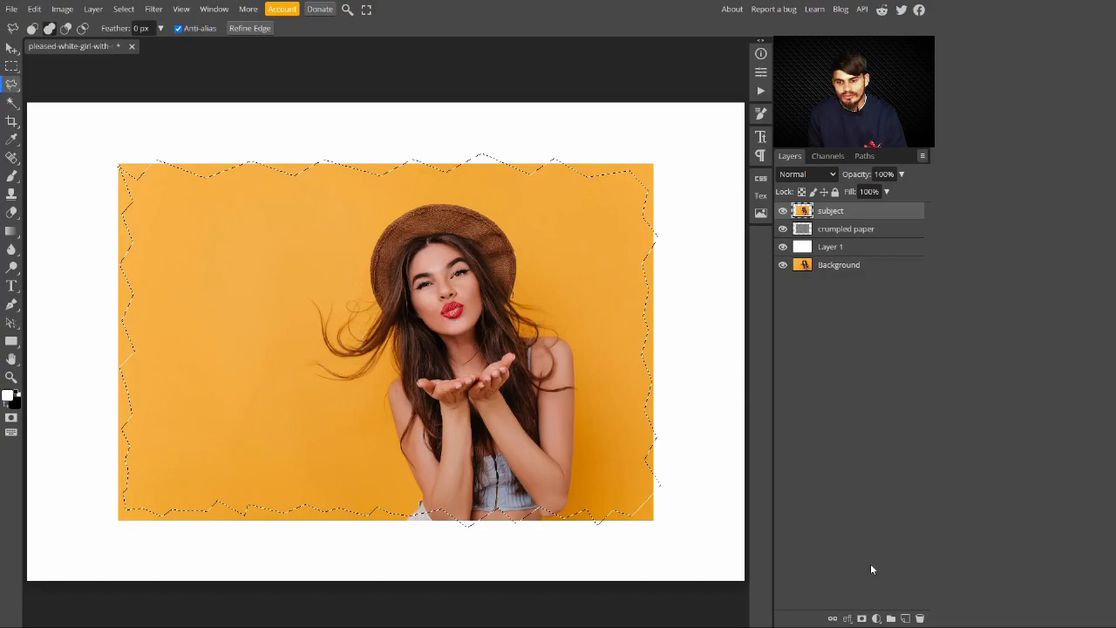
Mask the subject layer with the jagged selection, copy that mask to the crumpled paper layer and switch to the Move tool
{"action": "left_click", "coordinate": [862, 618]}
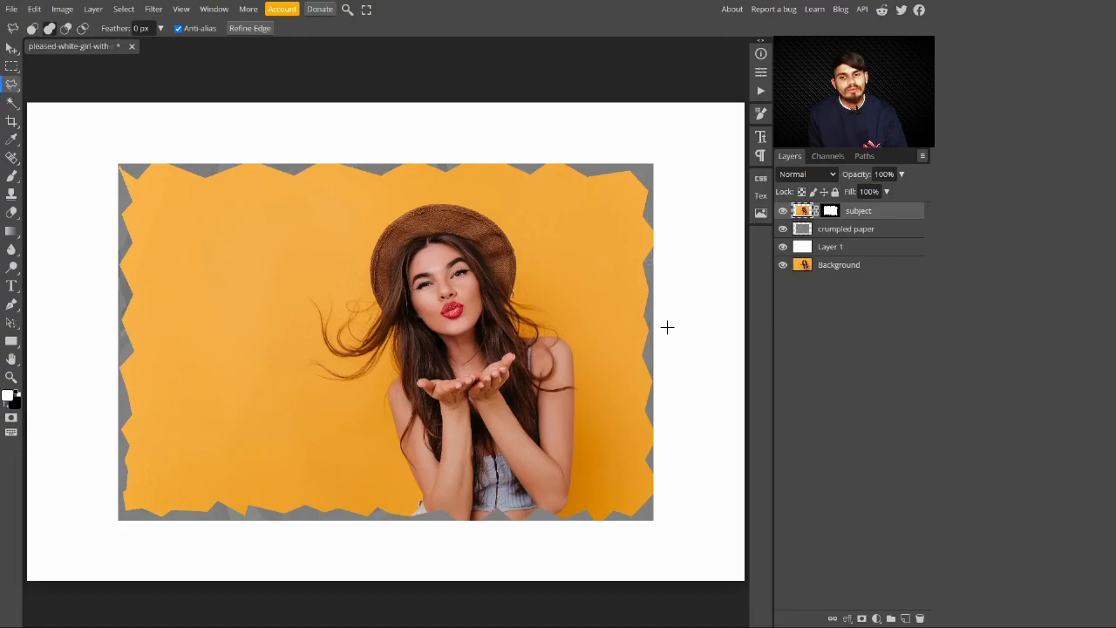
{"action": "left_click_drag", "start_coordinate": [831, 212], "coordinate": [836, 230]}
{"action": "key", "text": "v"}
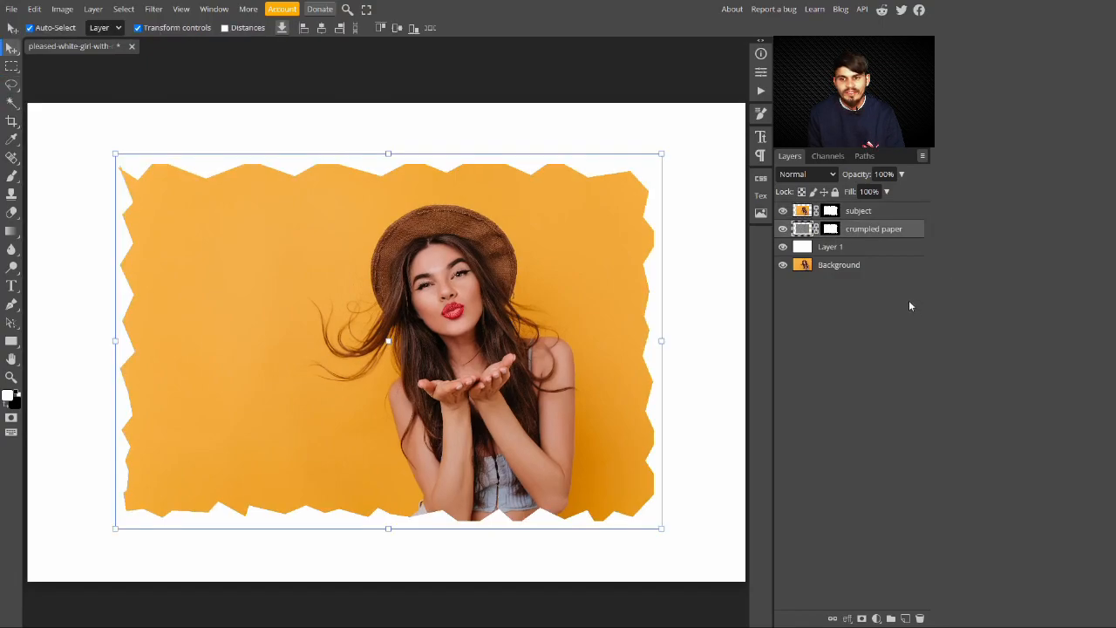
Set the subject layer's blend mode to Overlay
{"action": "left_click", "coordinate": [885, 211]}
{"action": "left_click", "coordinate": [807, 174]}
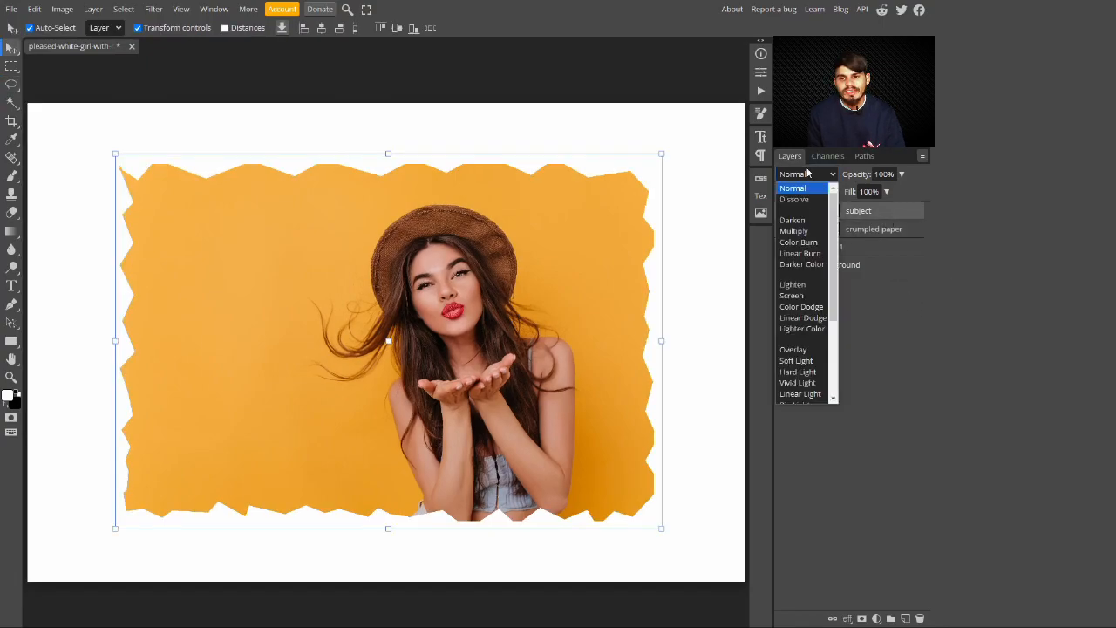
{"action": "scroll", "coordinate": [807, 306], "scroll_direction": "down", "scroll_amount": 2}
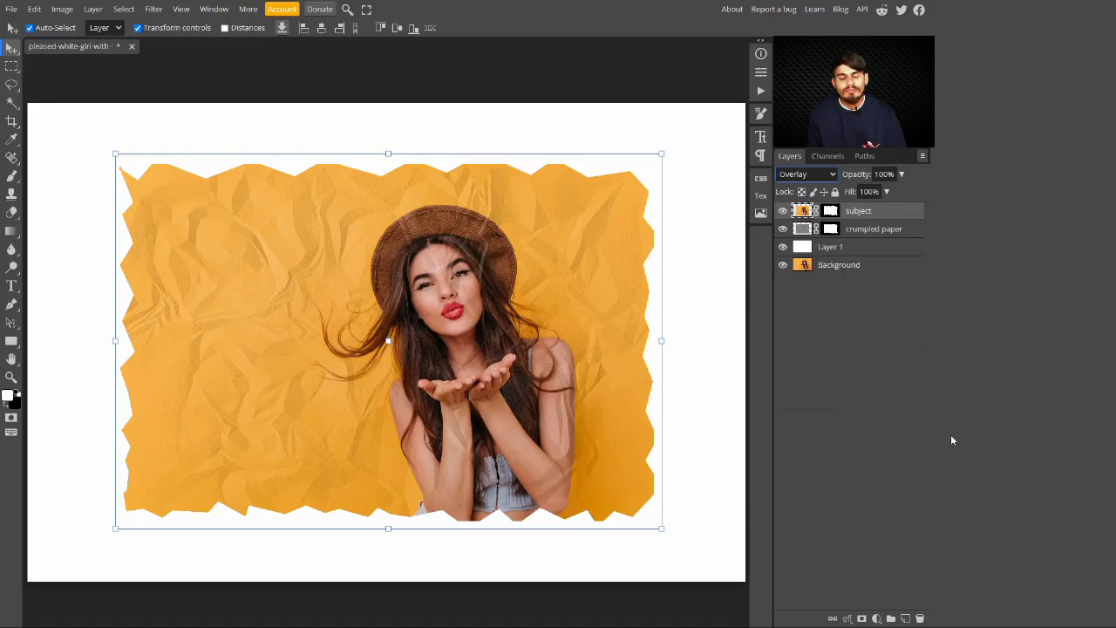
In the subject layer's Blending Options, split the Blend If Background dark slider to 0 and 105 on Gray
{"action": "left_click", "coordinate": [909, 218]}
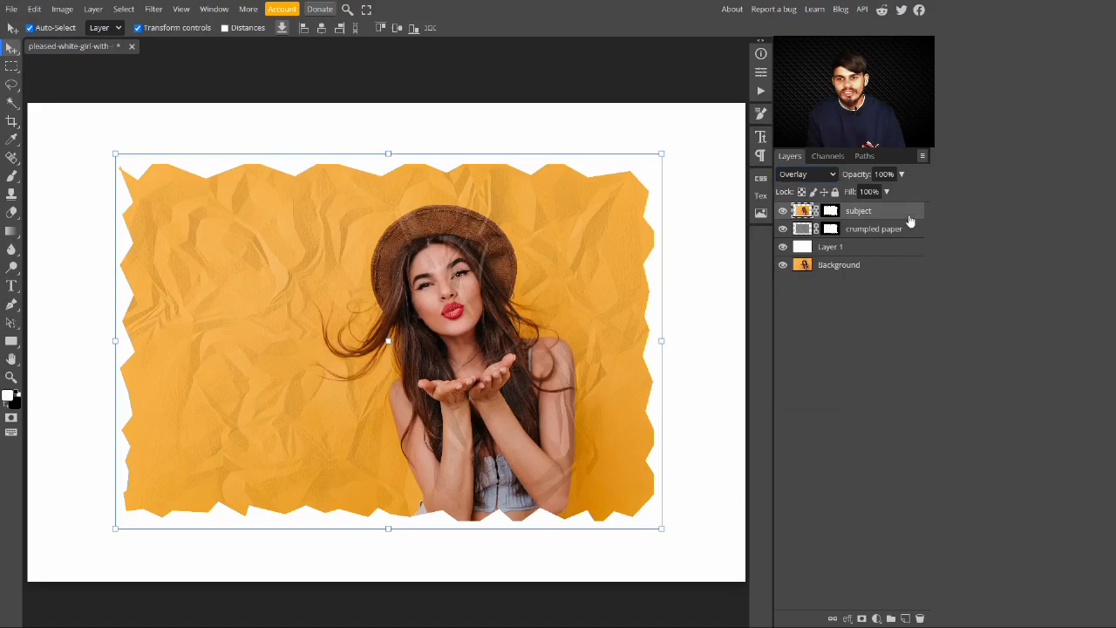
{"action": "double_click", "coordinate": [910, 220]}
{"action": "left_click_drag", "start_coordinate": [378, 108], "coordinate": [878, 314]}
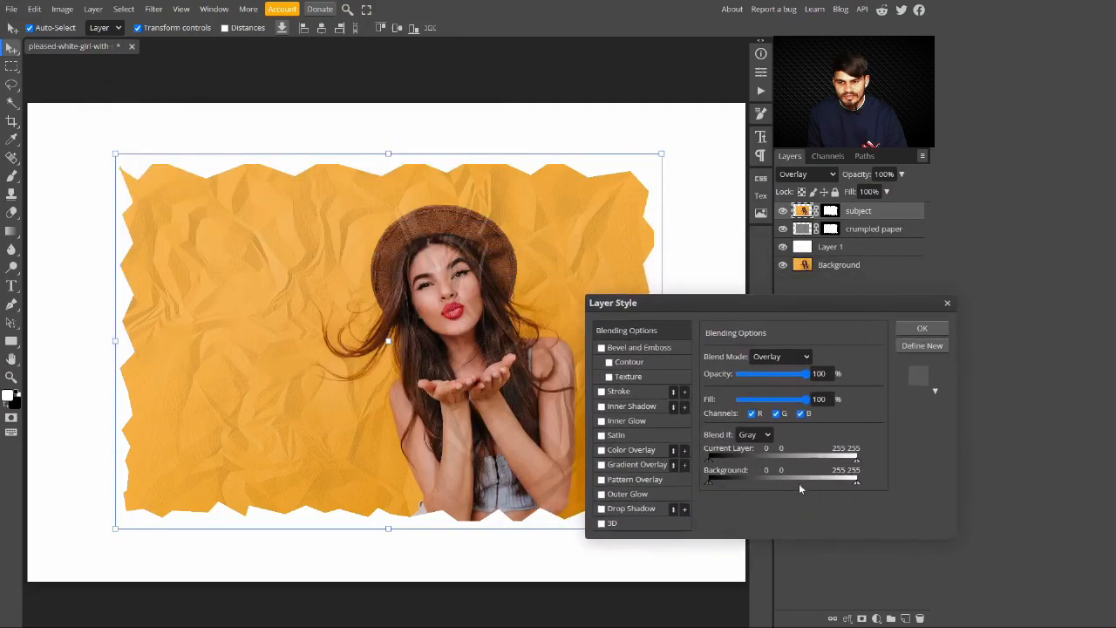
{"action": "left_click_drag", "start_coordinate": [711, 482], "coordinate": [781, 490]}
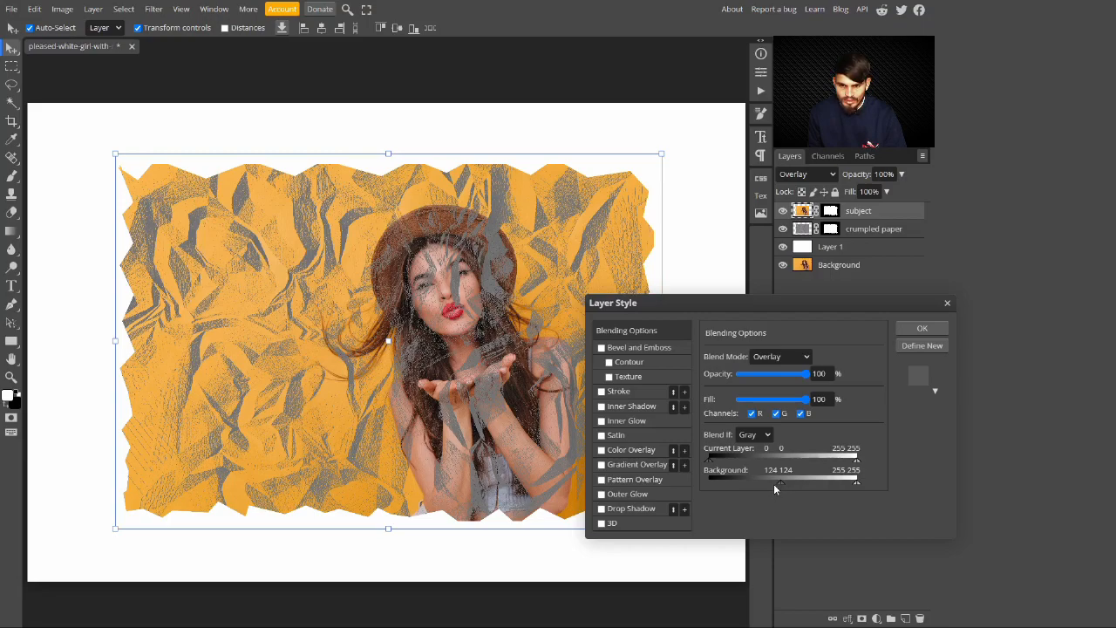
{"action": "left_click_drag", "start_coordinate": [778, 490], "coordinate": [737, 487]}
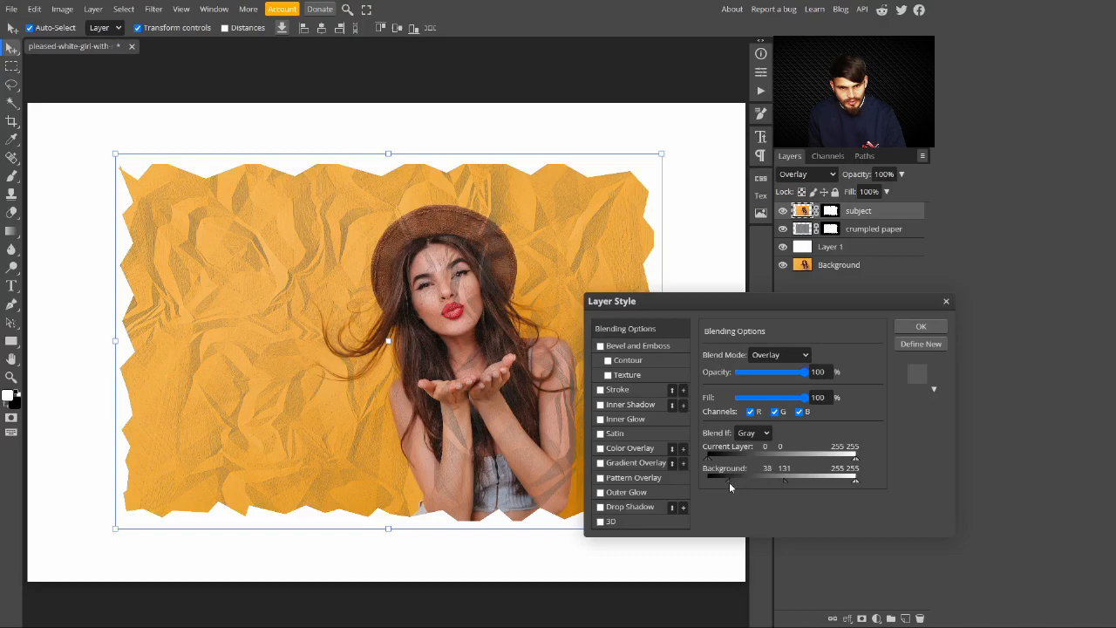
{"action": "left_click_drag", "start_coordinate": [718, 482], "coordinate": [695, 481]}
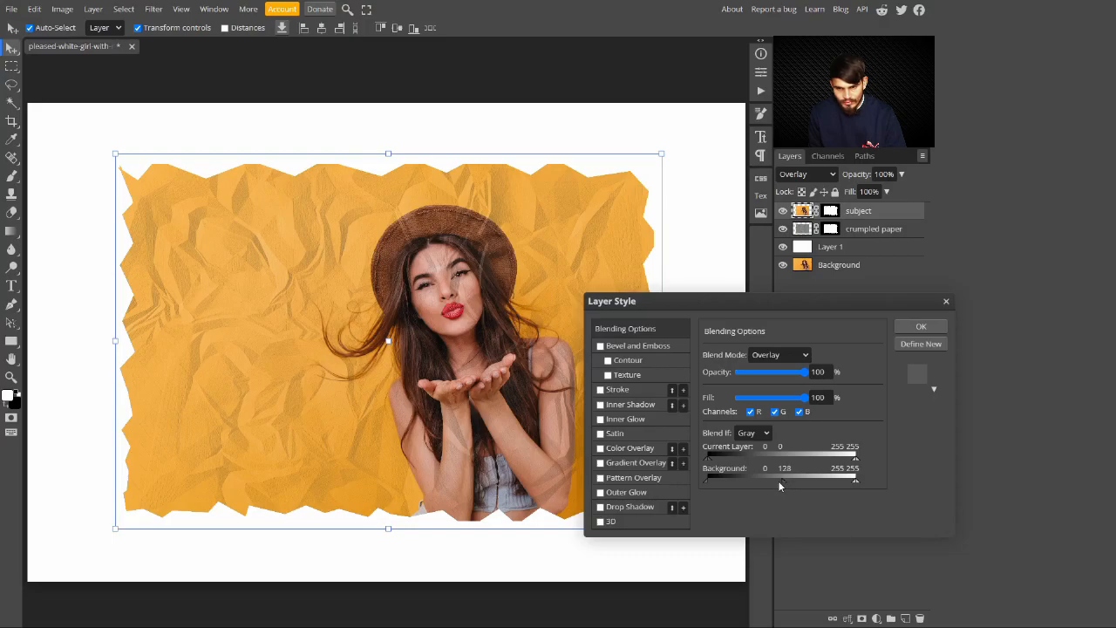
{"action": "left_click_drag", "start_coordinate": [768, 486], "coordinate": [768, 486]}
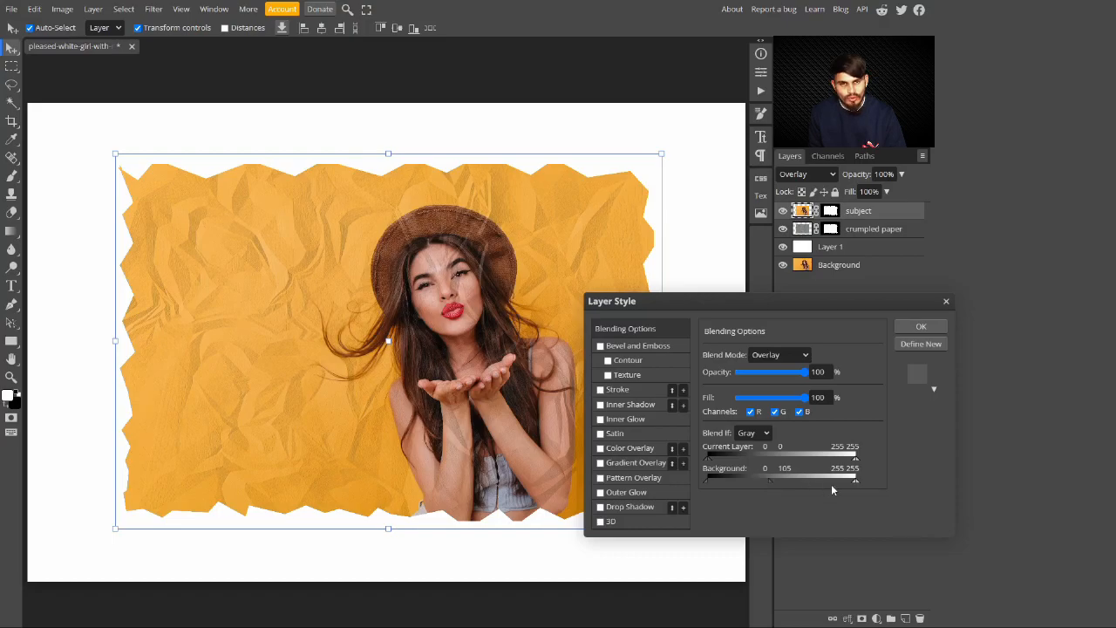
{"action": "left_click", "coordinate": [919, 327]}
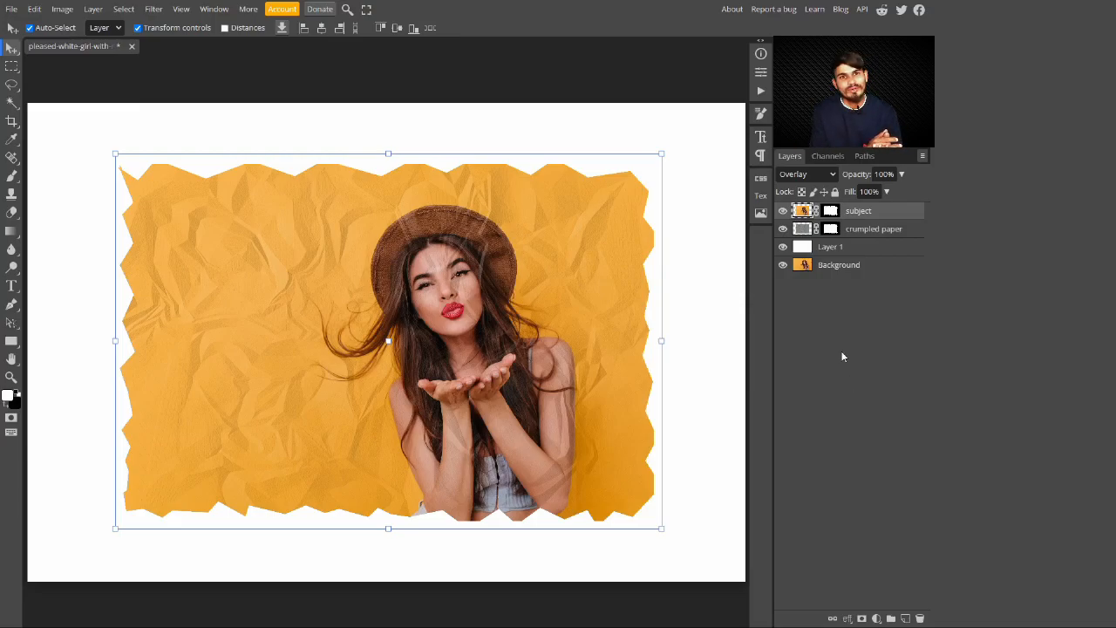
Show only the Background layer and restore all layers to compare the original photo with the crumpled effect
{"action": "left_click", "coordinate": [783, 266], "text": "alt"}
{"action": "left_click", "coordinate": [784, 267], "text": "alt"}
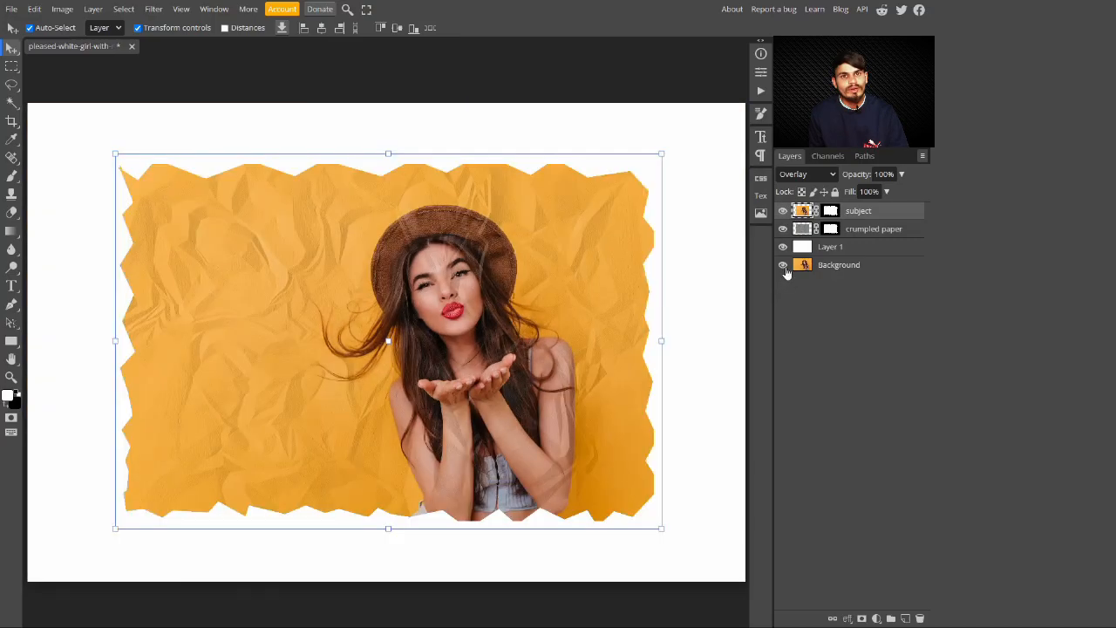